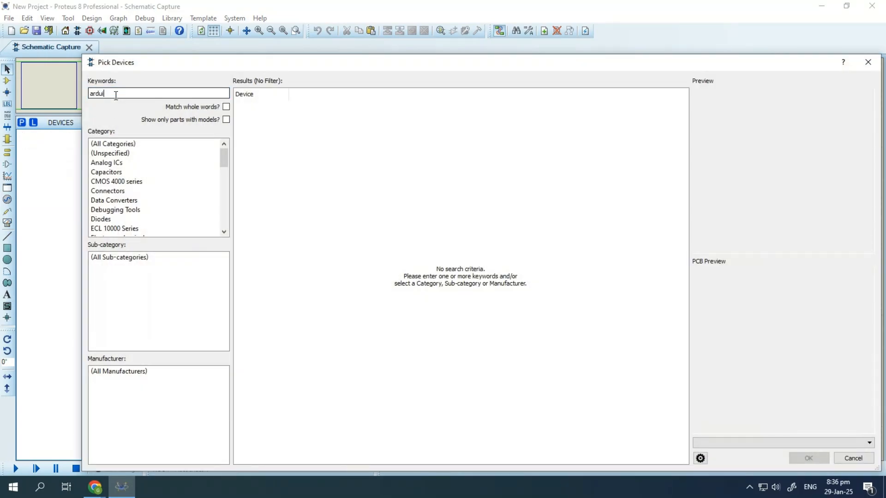
Step: Find the Arduino UNO R3 in the device library with "arduino uno" and place it on the sheet's left half
type("arduino uno")
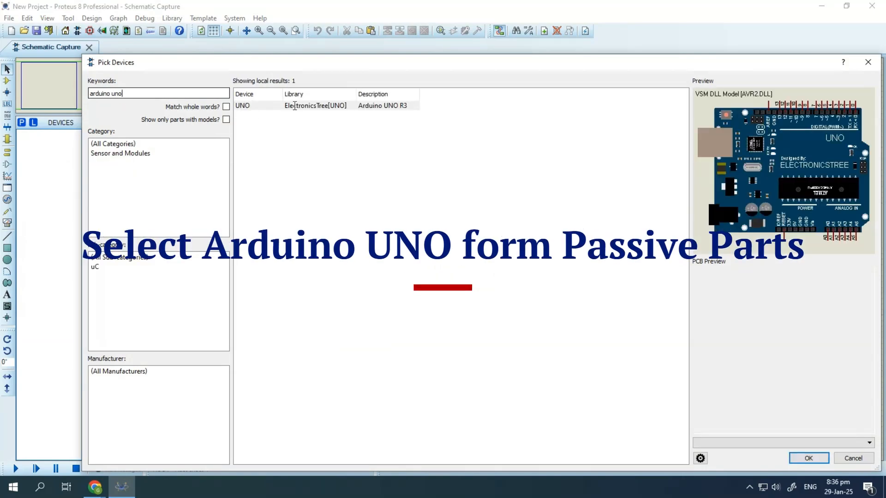
left_click(293, 106)
left_click(808, 459)
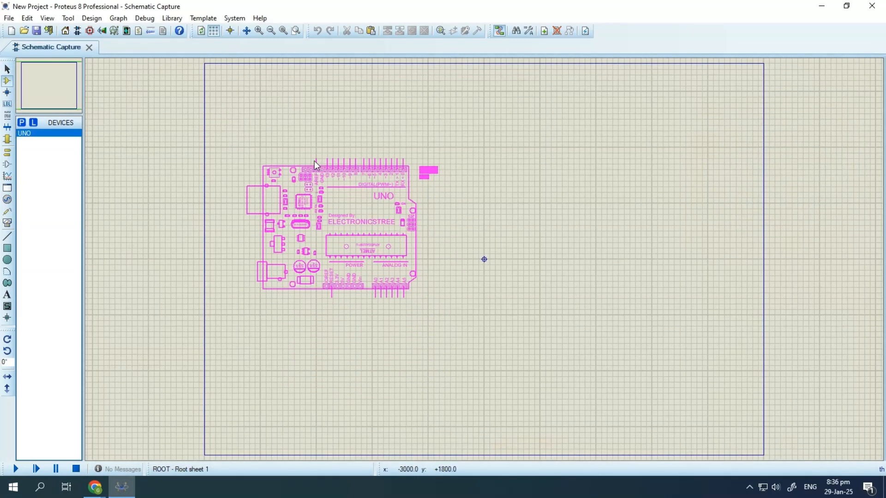
left_click(314, 161)
Step: Rotate the Arduino board 90 degrees anti-clockwise and a further 180 degrees so its digital pins face right
right_click(326, 160)
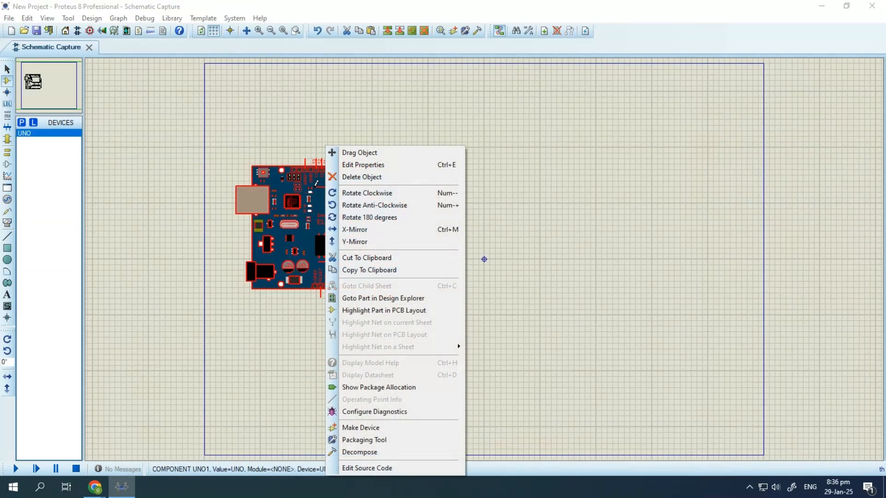
left_click(358, 205)
right_click(362, 206)
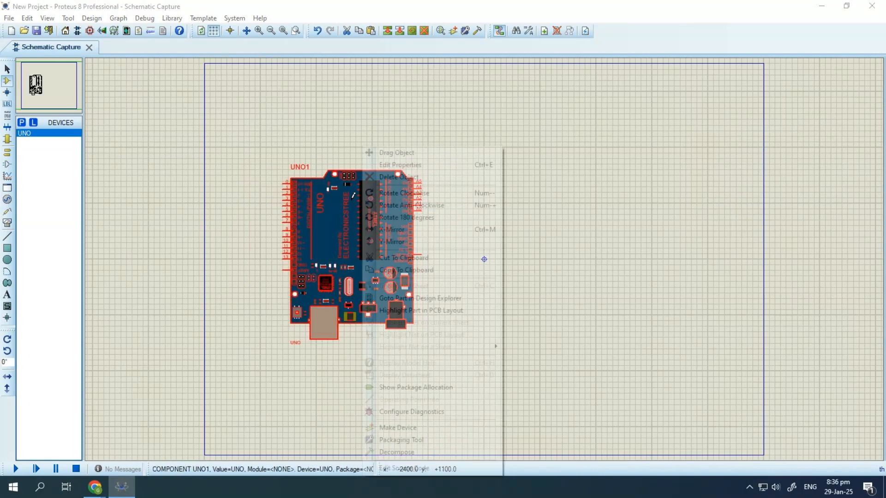
left_click(393, 218)
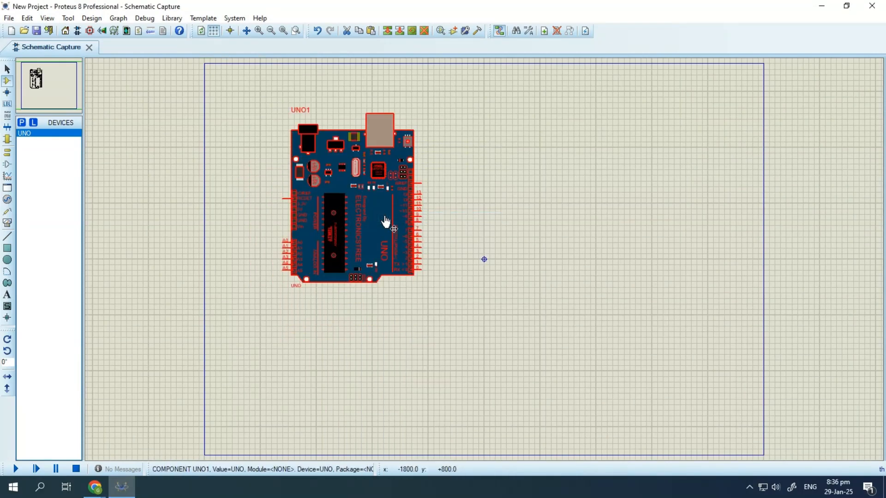
left_click(521, 206)
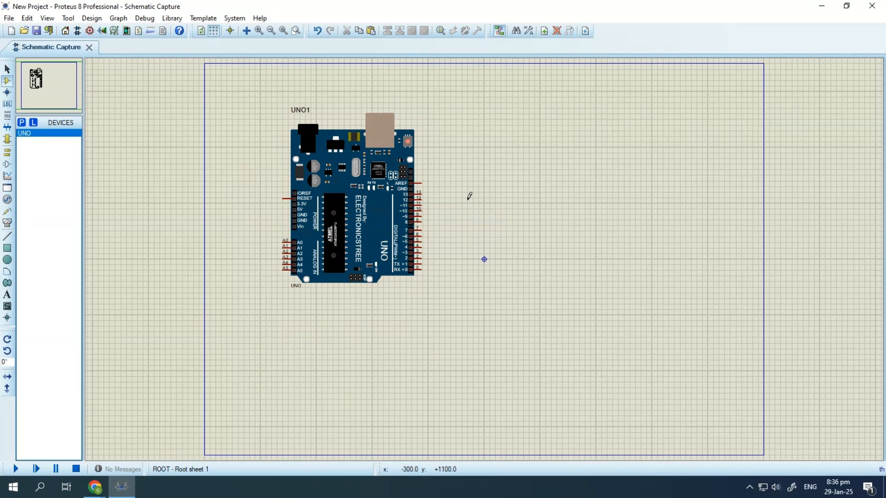
Step: Pick the LED-RED device using the search "animated led" and place it to the right of the Arduino's digital pins
scroll(470, 196, "up", 1)
left_click_drag(474, 256, 391, 248)
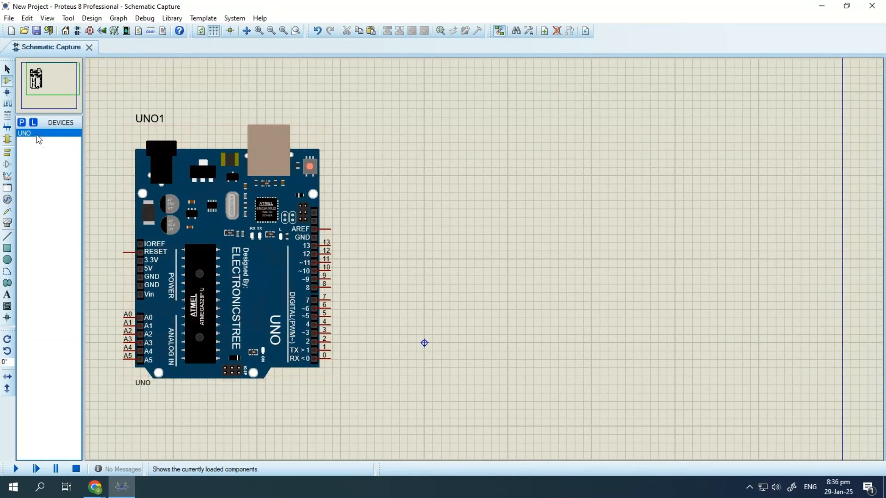
left_click(21, 124)
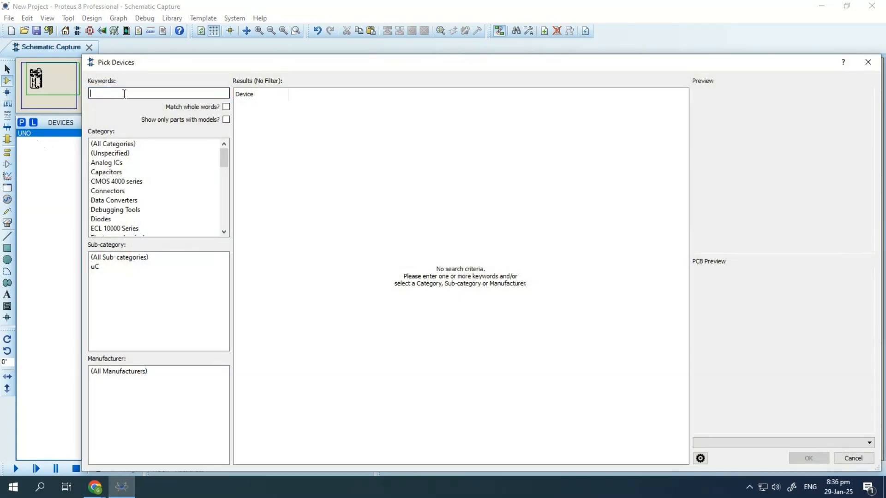
type("animated led")
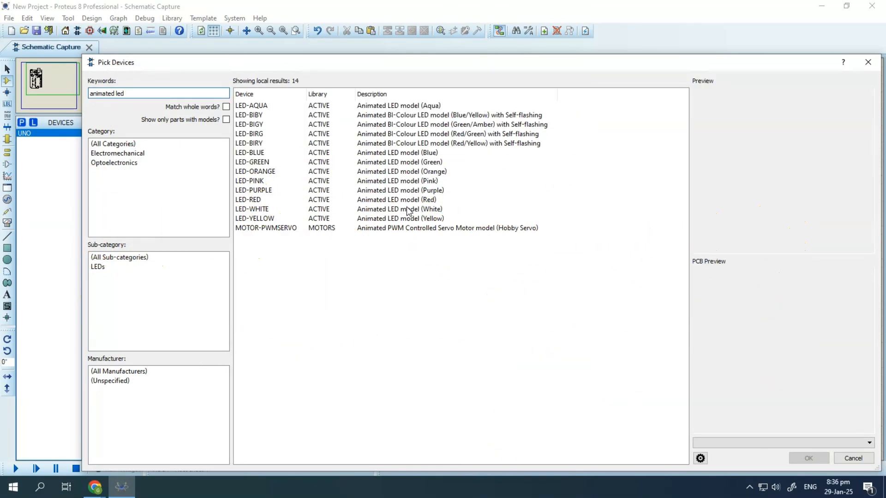
left_click(410, 201)
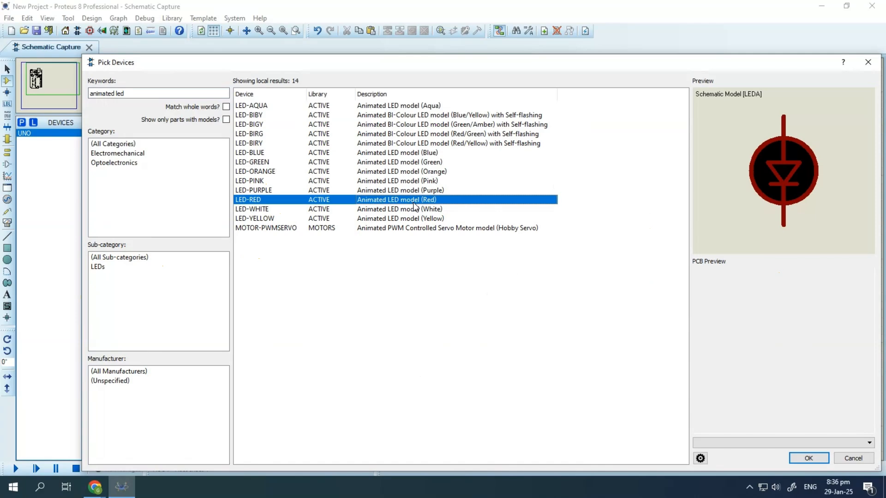
left_click(803, 459)
left_click(481, 268)
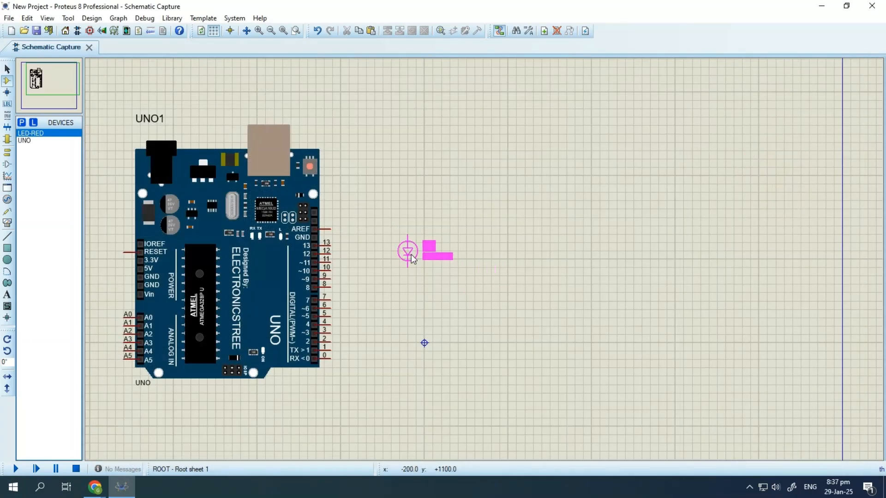
left_click(412, 269)
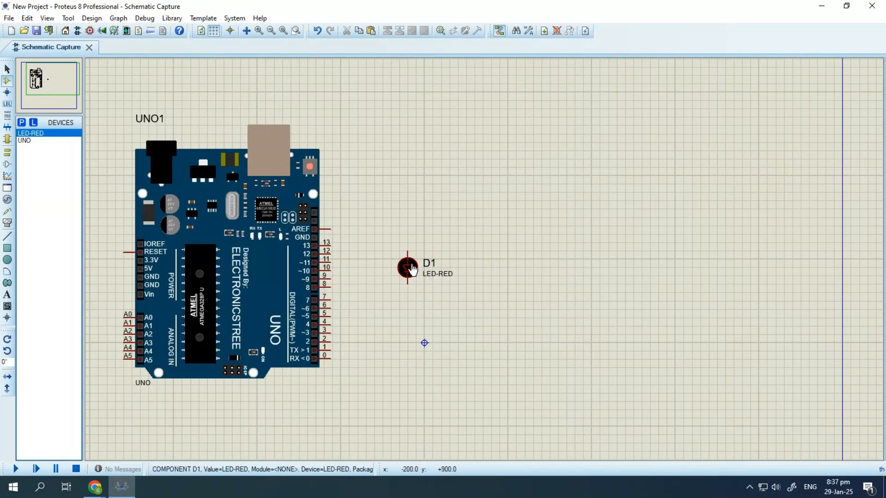
Step: Pick the generic RESISTOR device using the search "resistor" and place it between Arduino pin 13 and the LED
left_click(22, 124)
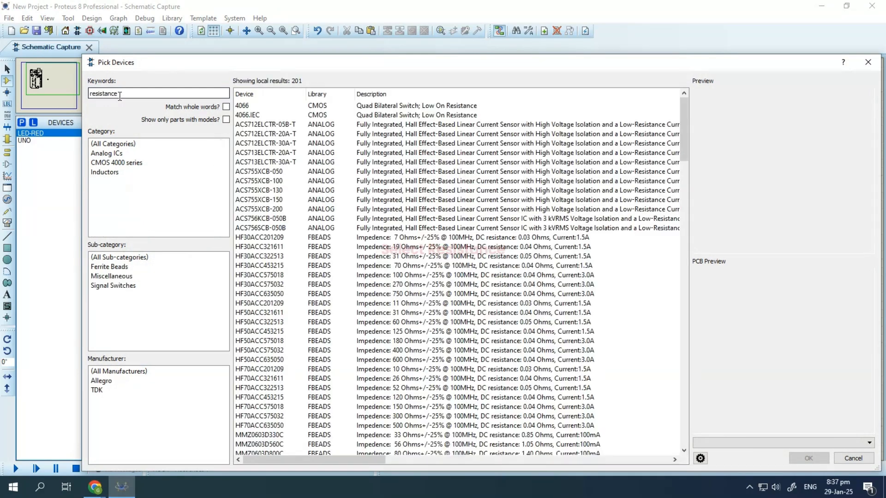
left_click(260, 238)
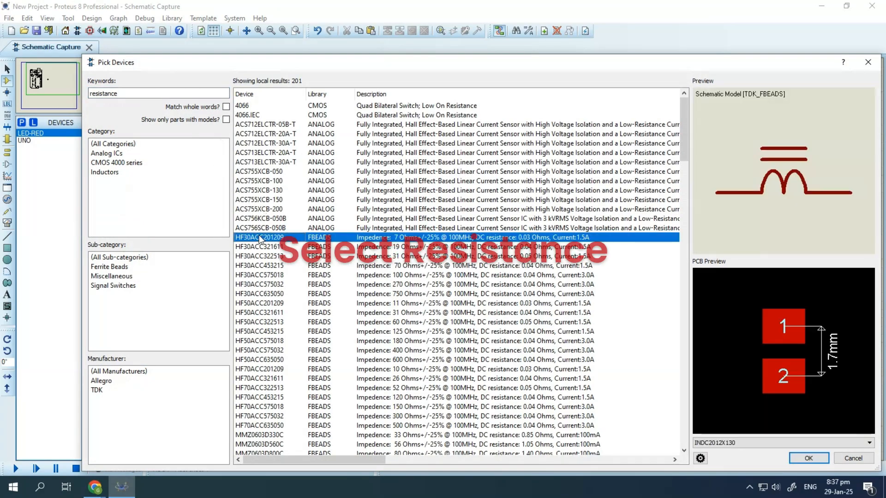
left_click(128, 94)
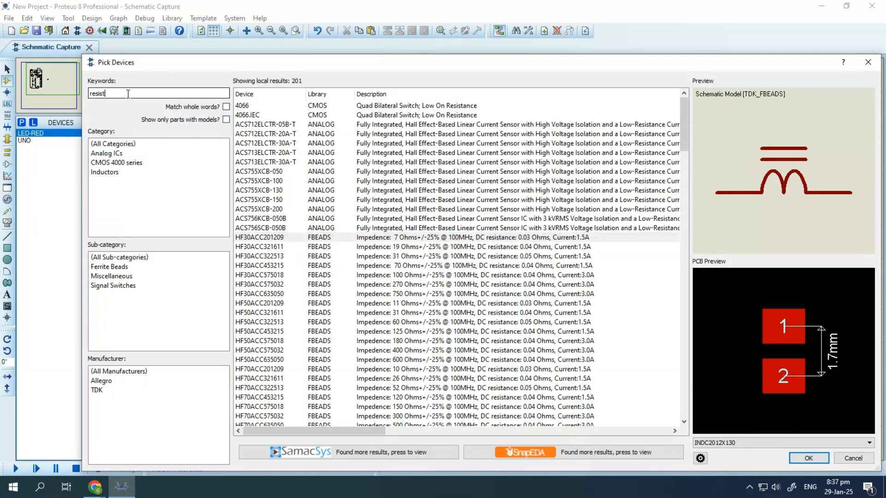
type("or")
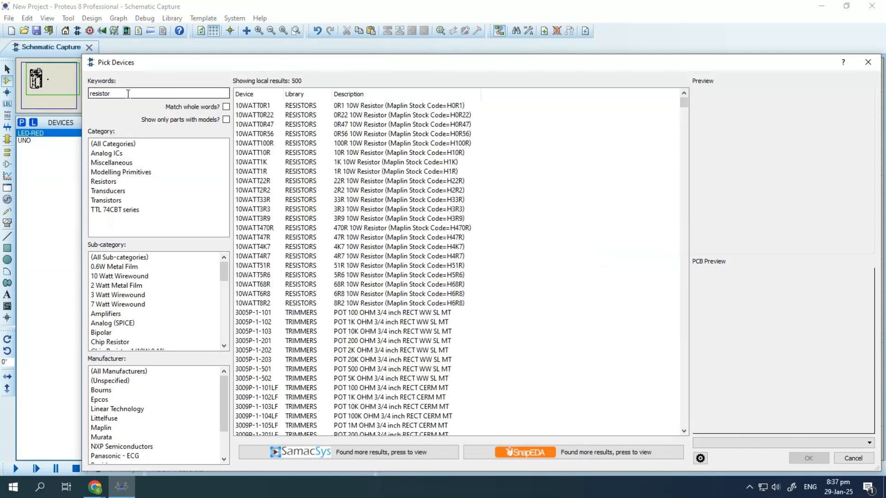
left_click(790, 456)
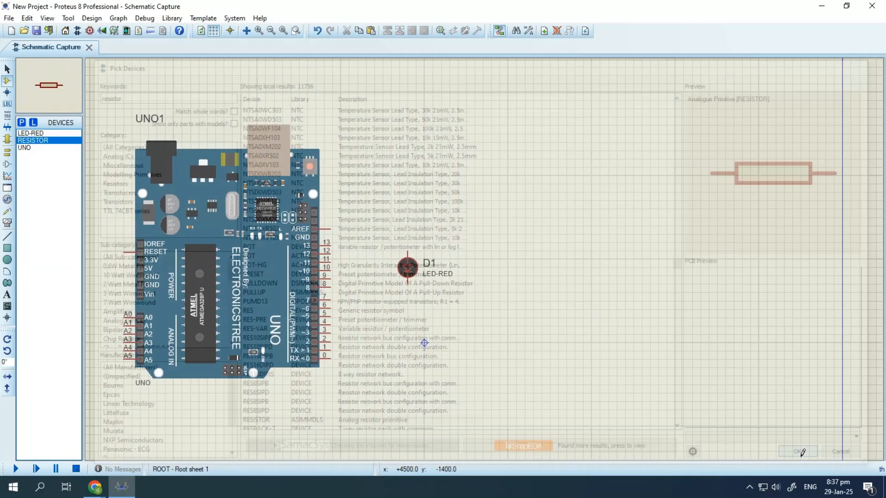
left_click(359, 242)
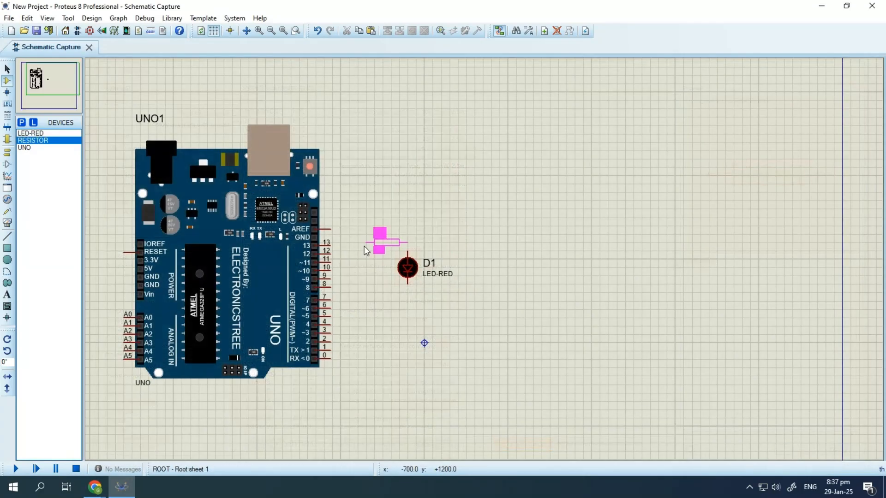
left_click(350, 241)
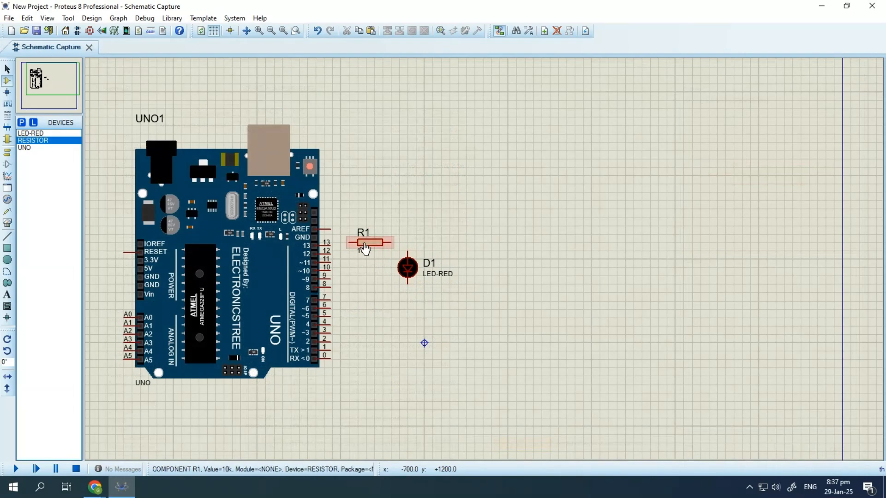
Step: Set the resistor's resistance to 330 ohms
double_click(369, 243)
double_click(385, 173)
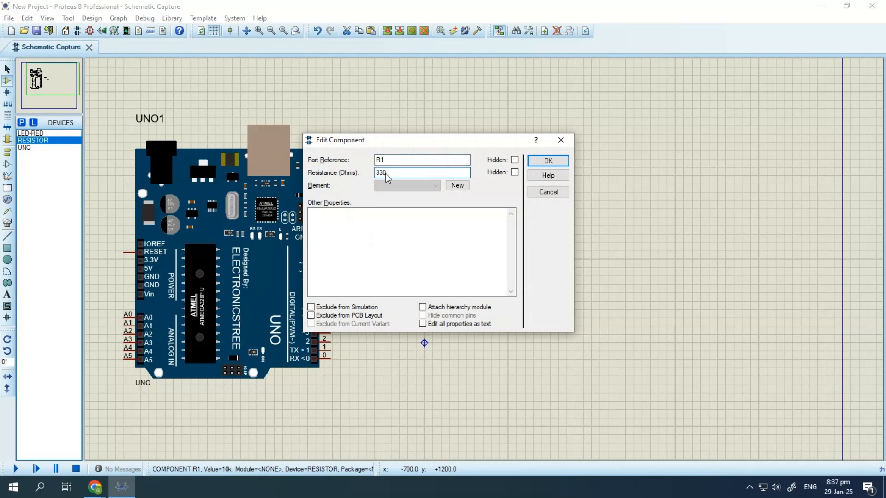
left_click(548, 161)
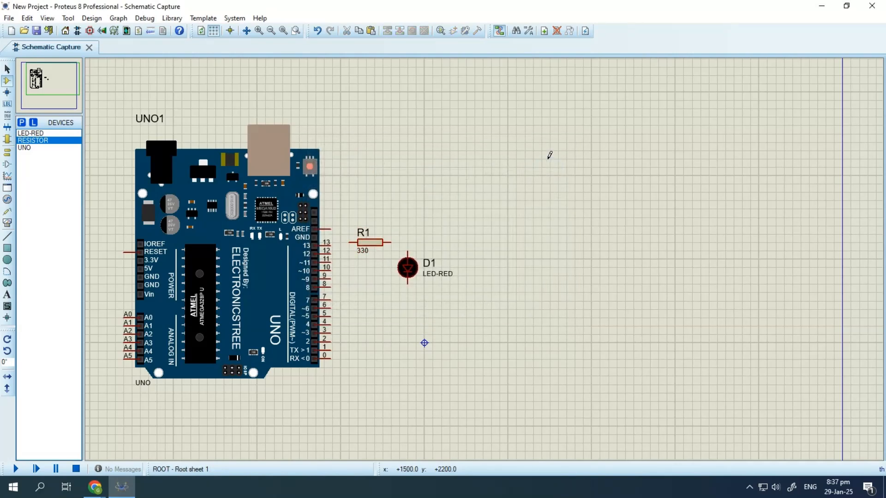
Step: Place a GROUND terminal directly below the red LED
left_click(7, 154)
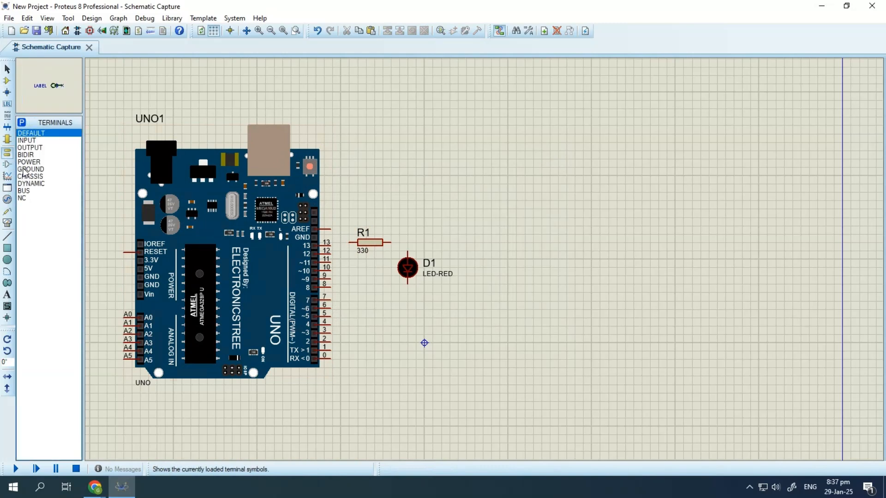
left_click(25, 170)
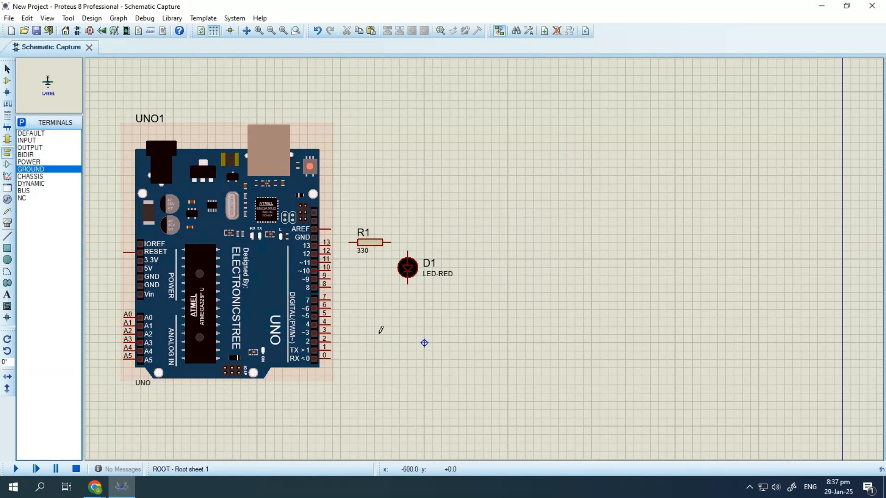
left_click(407, 311)
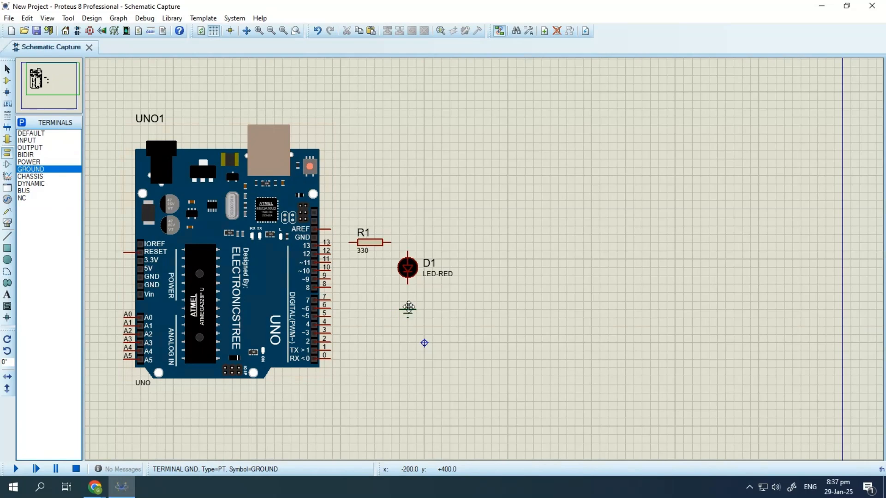
Step: Wire Arduino pin 13 in series through resistor R1 and the red LED to the ground terminal
middle_click(408, 306)
scroll(575, 307, "up", 1)
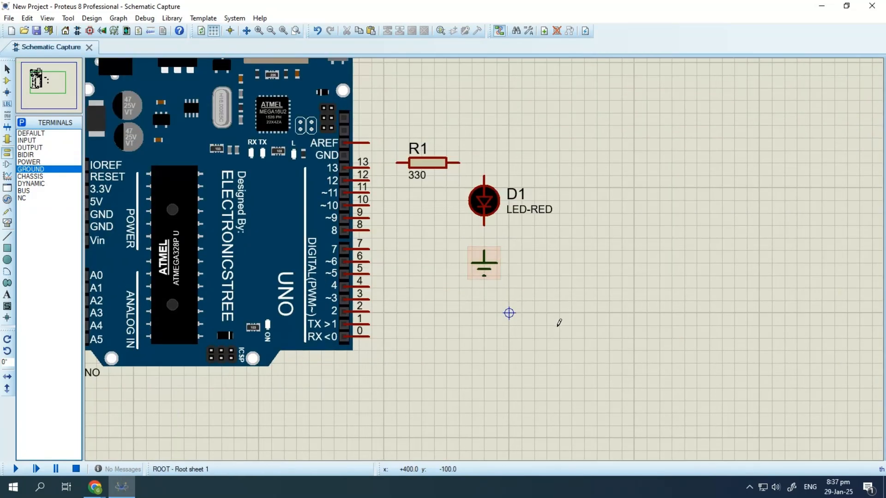
middle_click(569, 301)
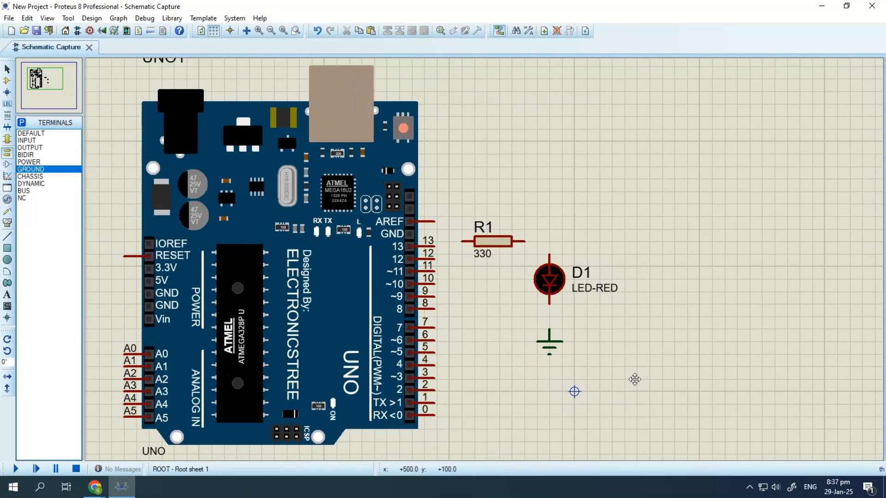
left_click(435, 247)
left_click(462, 241)
left_click(524, 241)
left_click(549, 255)
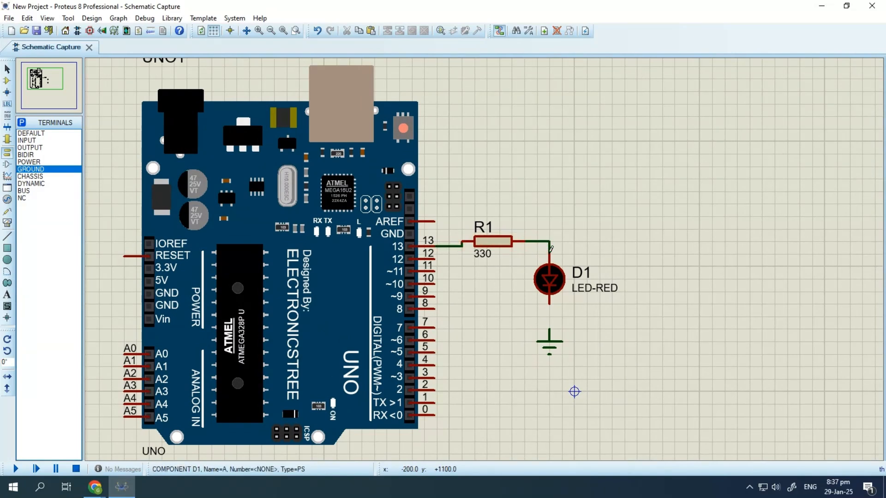
left_click(549, 303)
left_click(549, 329)
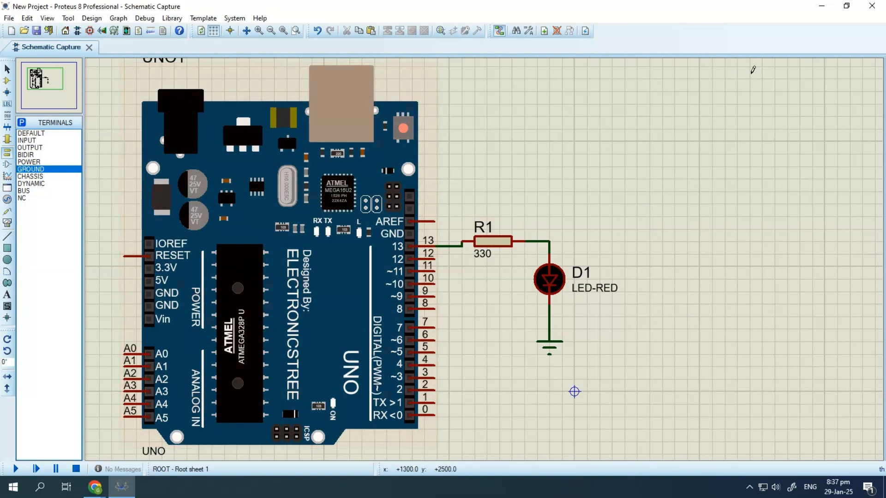
Step: Switch to Arduino IDE and open the built-in Blink example from 01.Basics full screen, closing the blank sketch
left_click(821, 6)
left_click(154, 493)
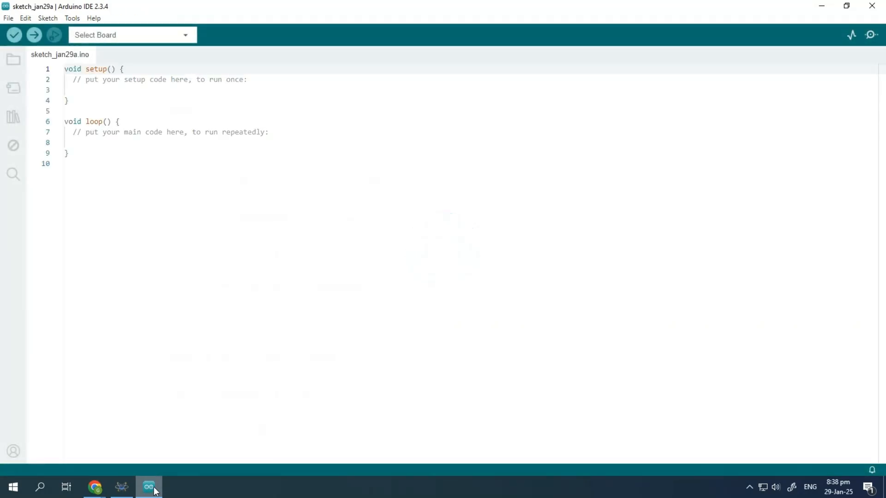
left_click(10, 20)
left_click(21, 80)
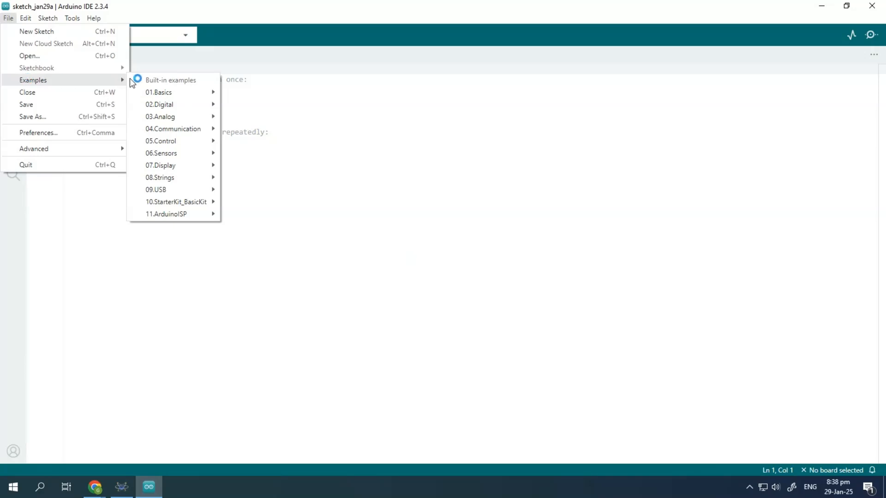
left_click(159, 93)
left_click(255, 116)
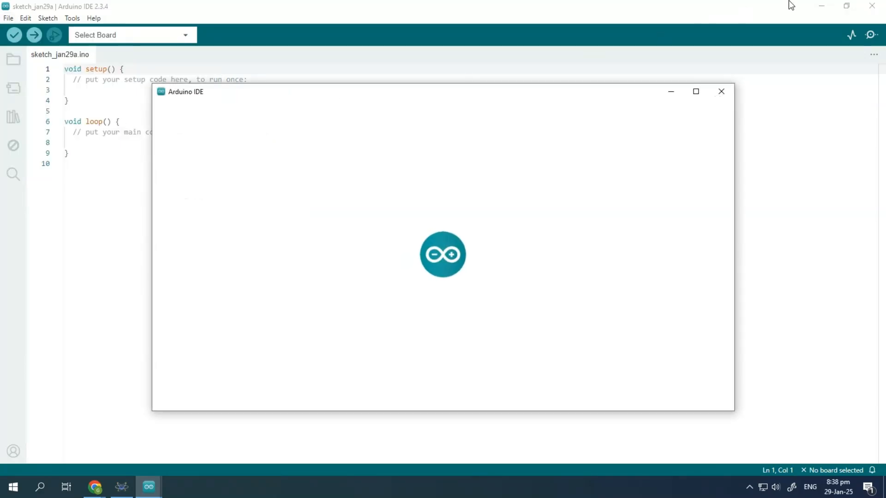
left_click(871, 6)
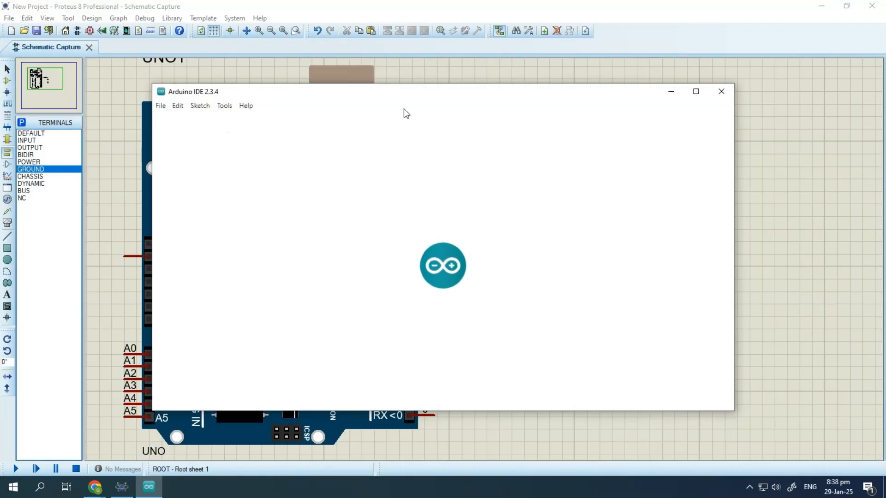
left_click(695, 92)
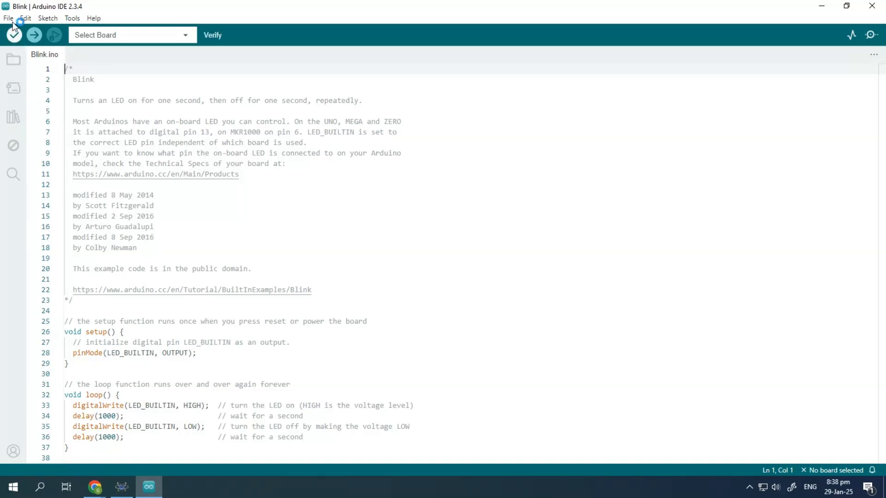
Step: Save a copy of the Blink sketch to the Desktop under the name Blink
key("ctrl+shift+s")
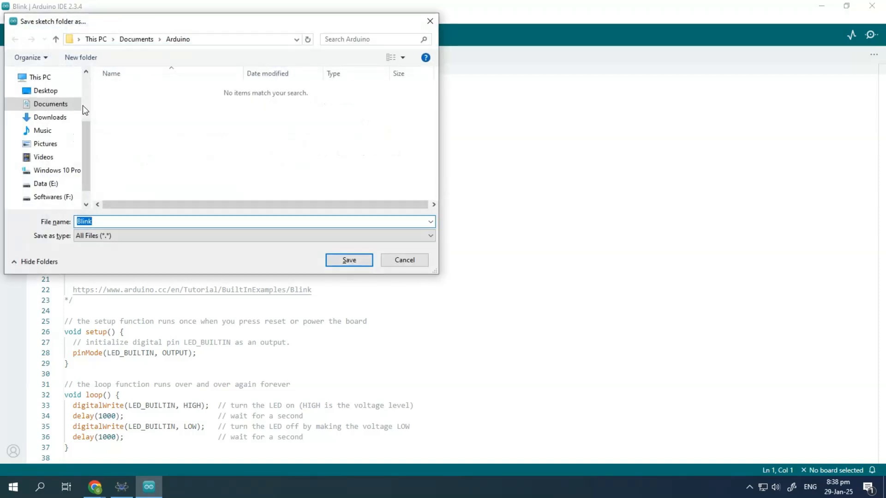
left_click(44, 91)
left_click(338, 266)
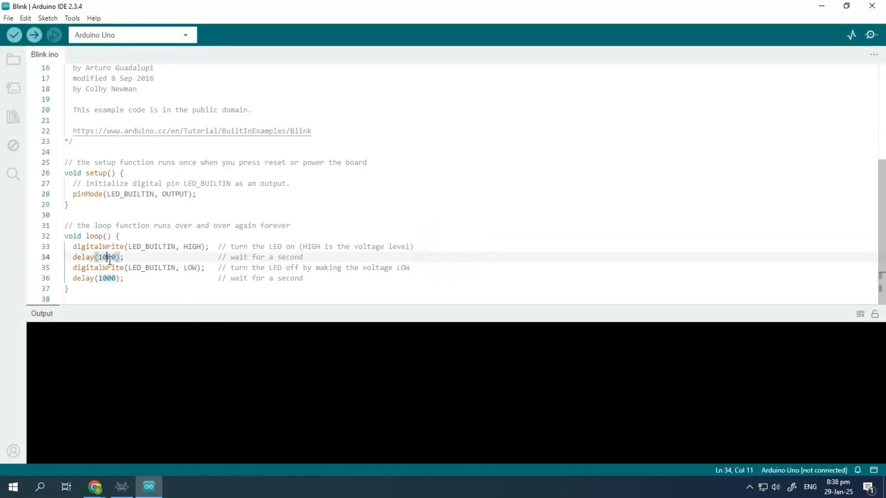
Step: Set both delay calls in the Blink loop to 100 and export the compiled binary of the sketch
key("shift+Left")
key("BackSpace")
key("Down")
key("Down")
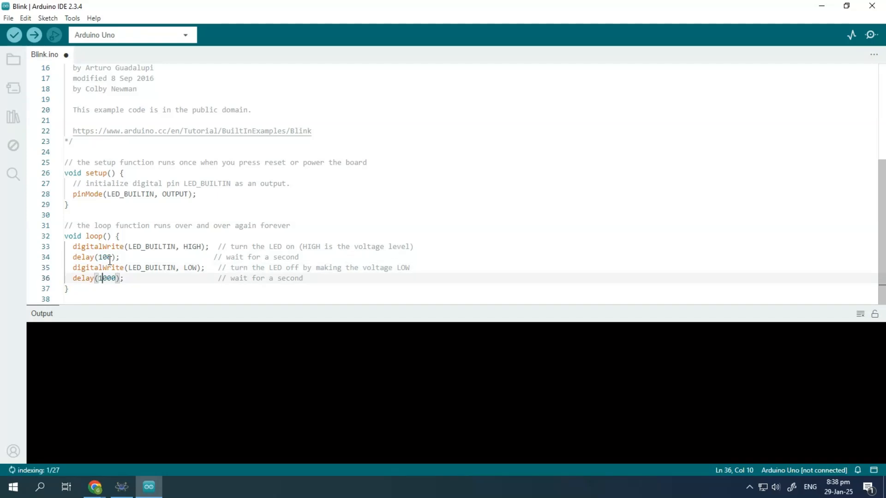
key("shift+Right")
key("BackSpace")
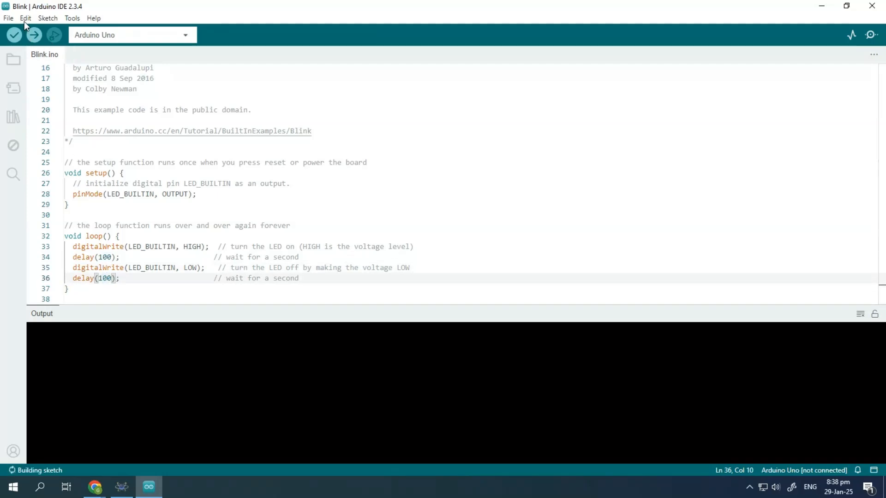
left_click(43, 18)
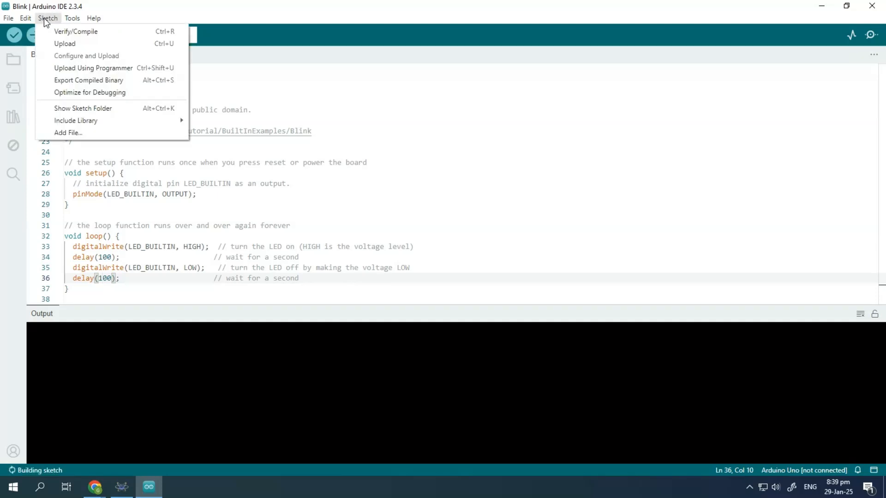
left_click(67, 80)
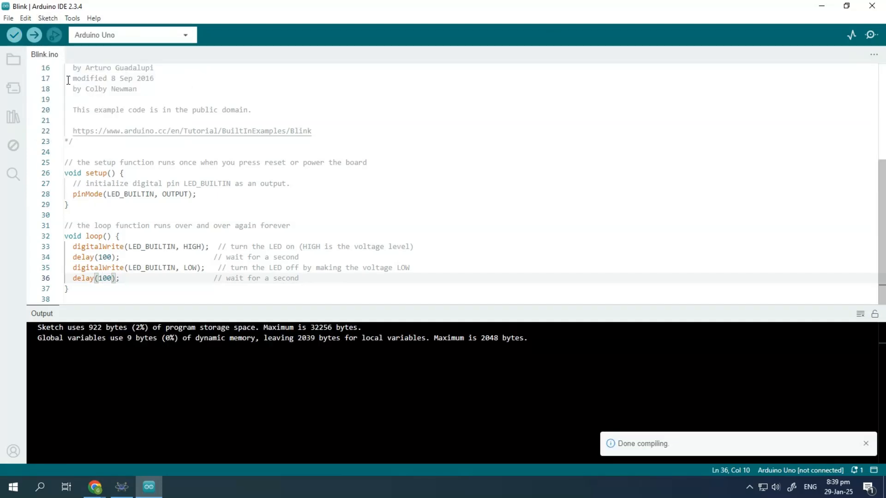
Step: Switch to Proteus, load Blink.ino.hex from the Blink build folder arduino.avr.uno as the Arduino UNO's program file, and run the simulation
left_click(121, 487)
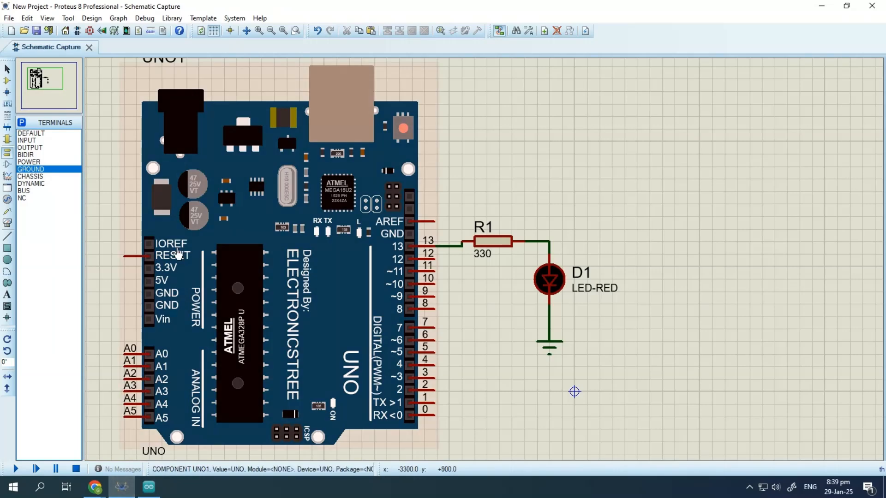
double_click(248, 281)
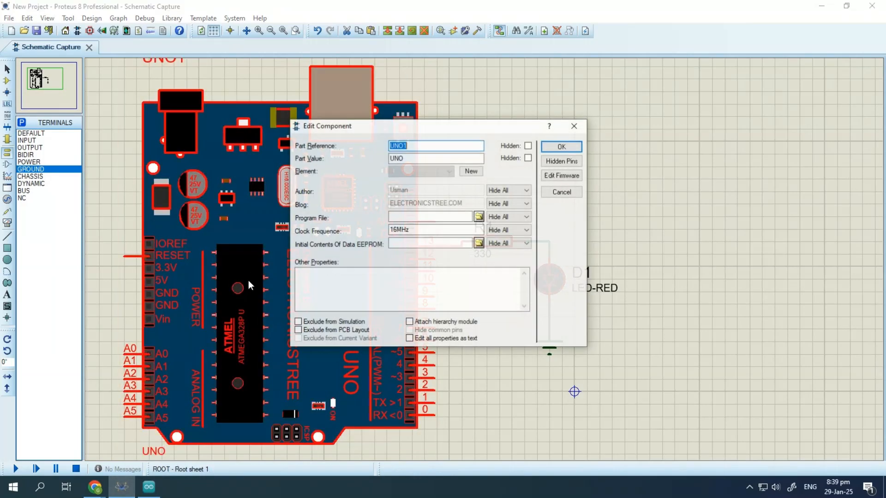
left_click(479, 217)
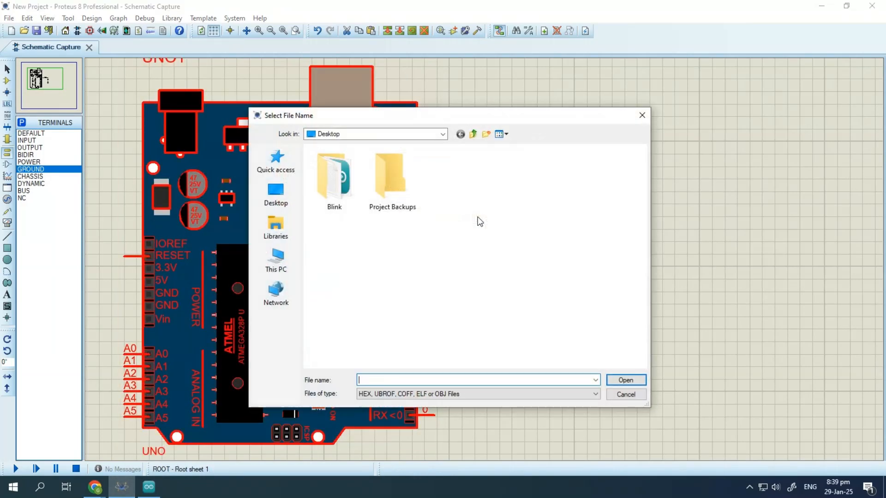
double_click(334, 178)
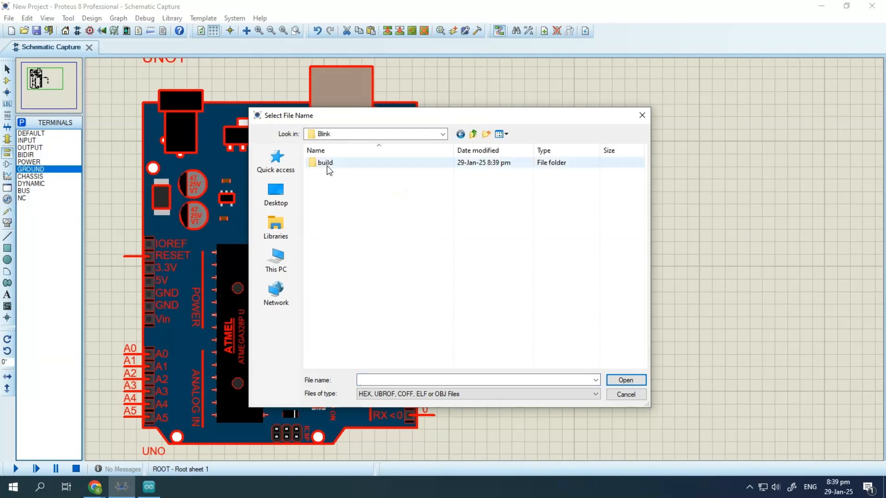
double_click(326, 163)
double_click(334, 163)
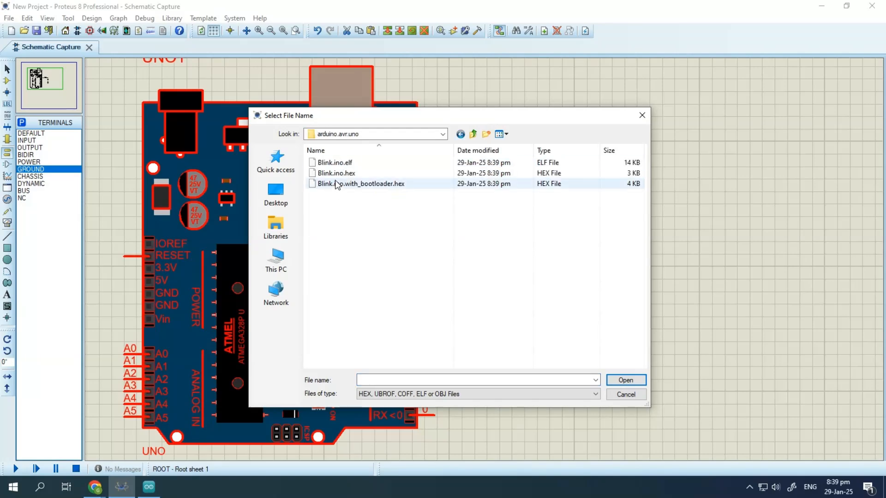
double_click(335, 175)
left_click(562, 144)
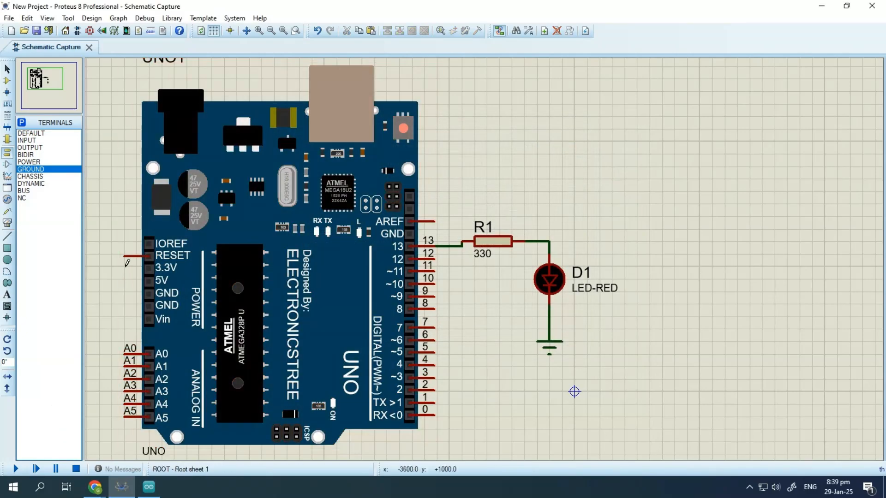
left_click(16, 468)
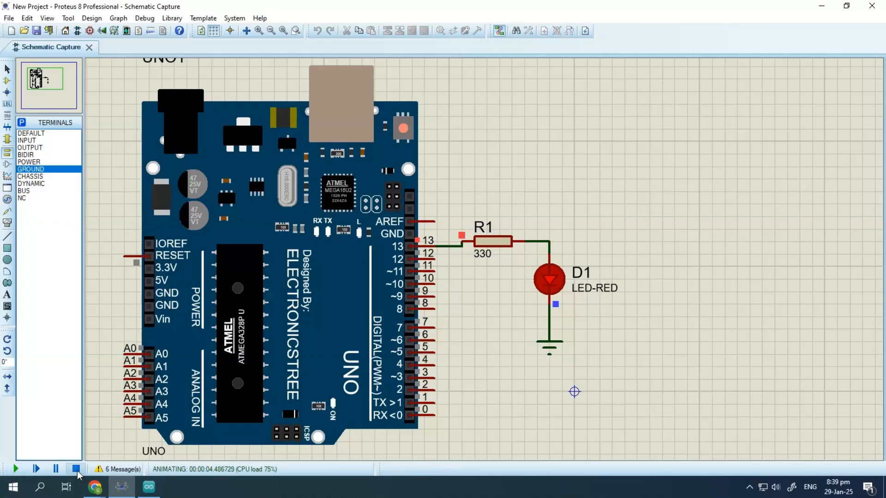
Step: Find the 4017 decade counter from the CMOS library and place it to the right of the red LED circuit
left_click(22, 123)
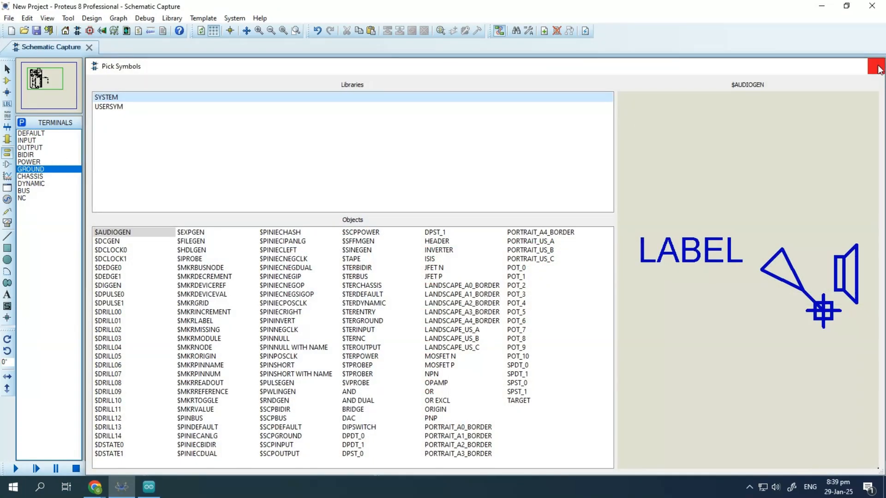
left_click(876, 66)
left_click(6, 82)
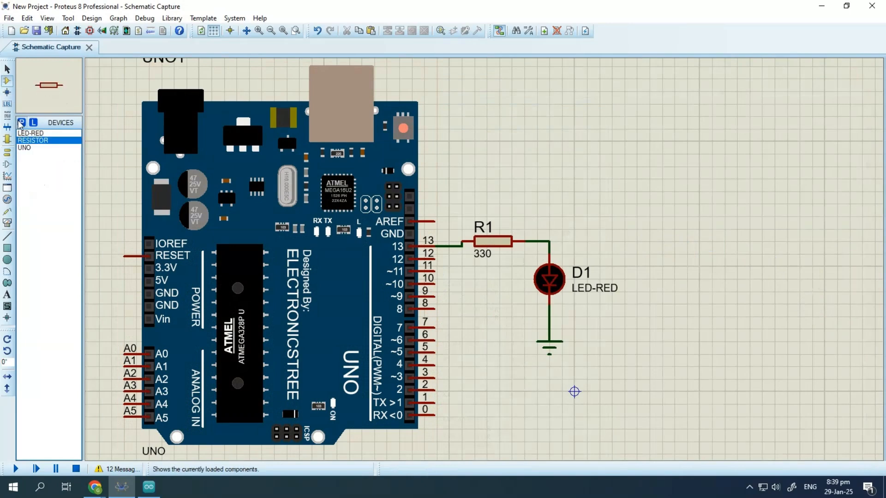
left_click(22, 123)
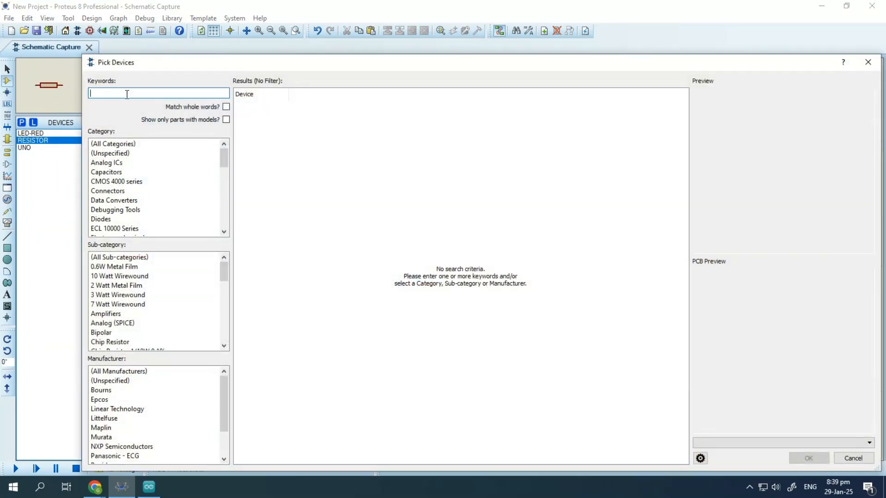
type("4017")
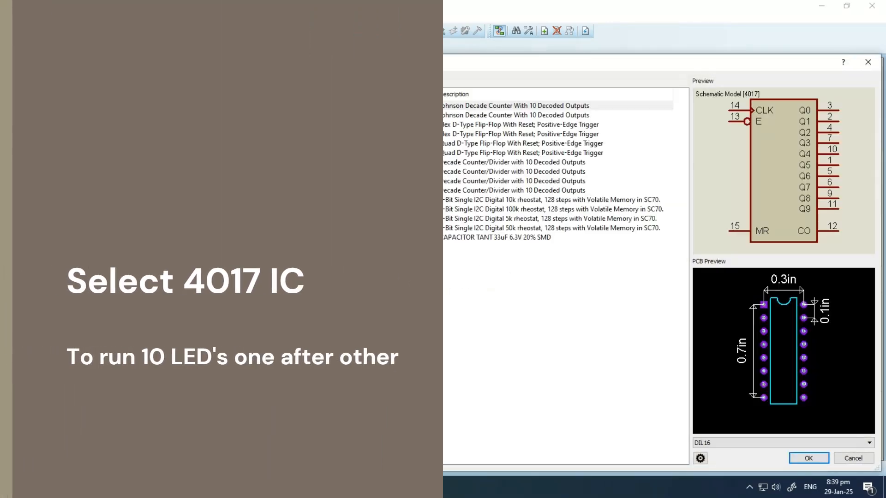
left_click(243, 107)
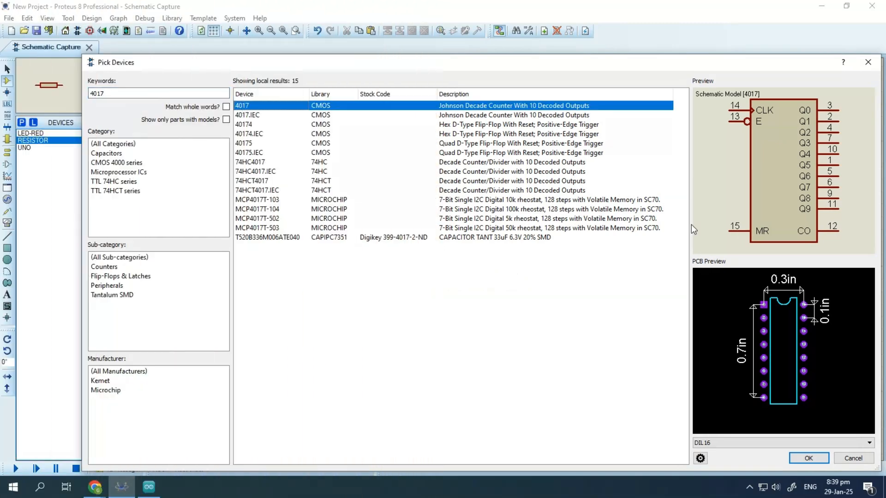
left_click(808, 457)
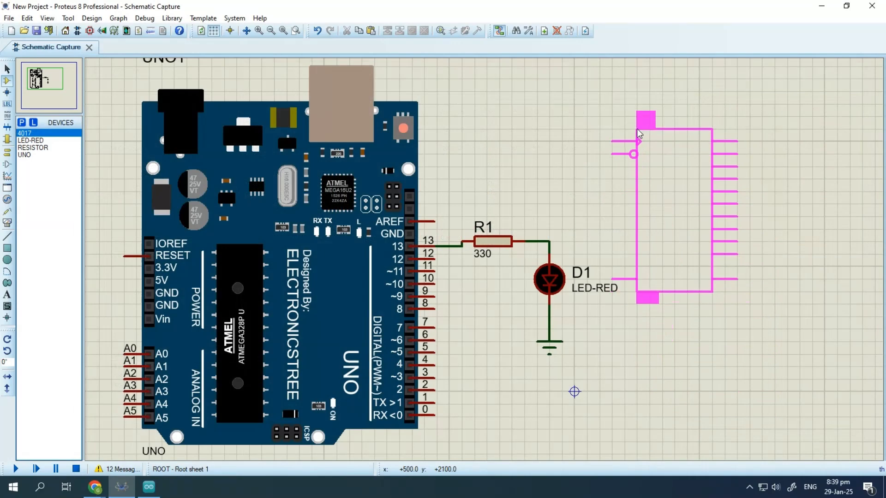
left_click(638, 128)
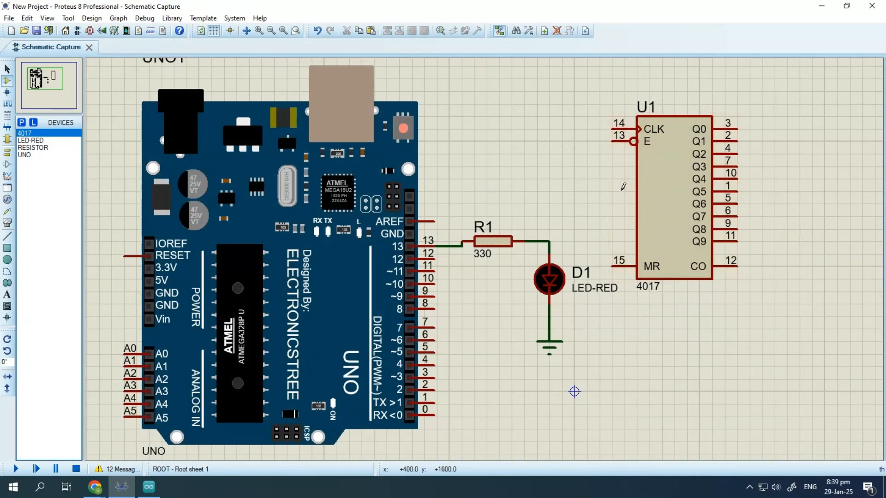
Step: Place a LED-RED above and to the right of the 4017 and rotate it 90° anti-clockwise
scroll(577, 210, "down", 1)
left_click_drag(552, 220, 417, 205)
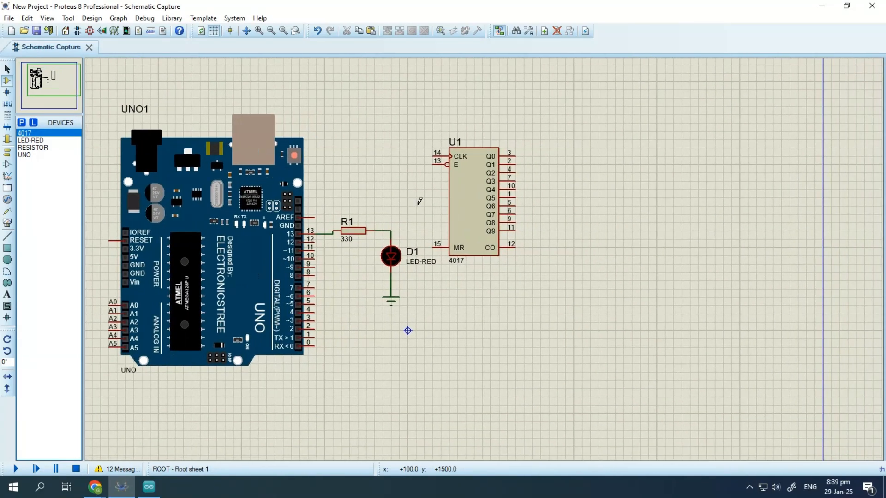
left_click(31, 141)
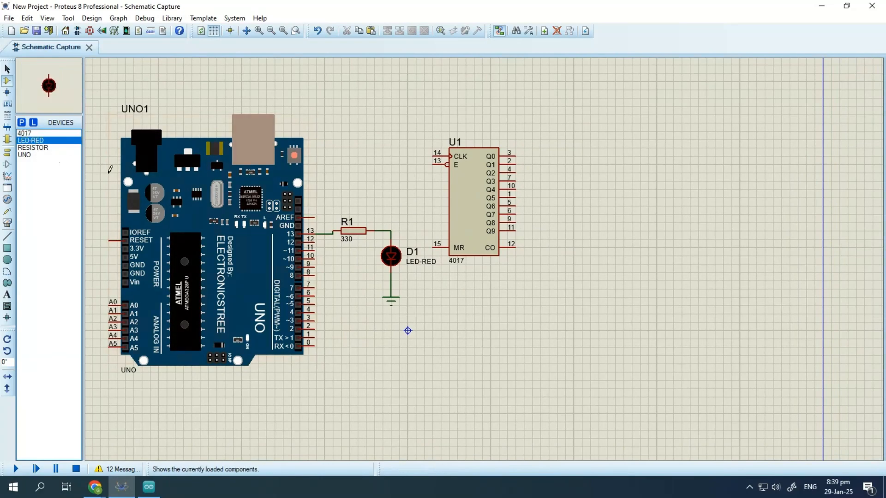
left_click(593, 159)
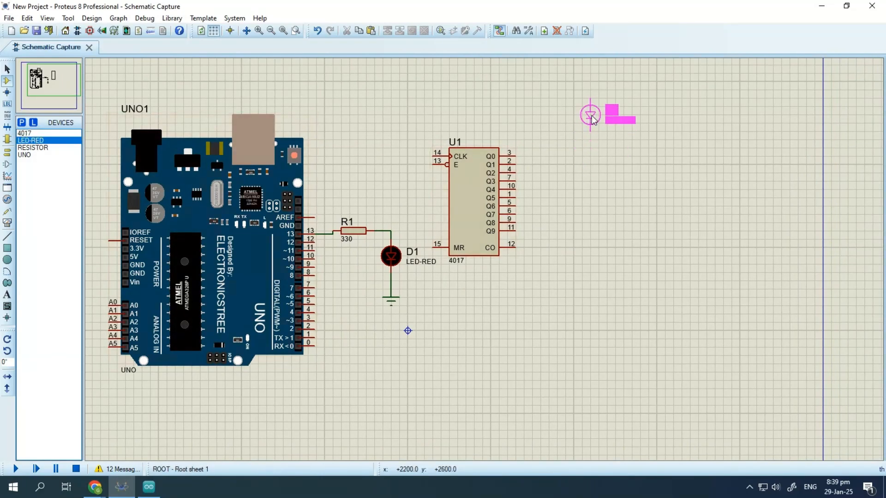
left_click(592, 120)
right_click(592, 115)
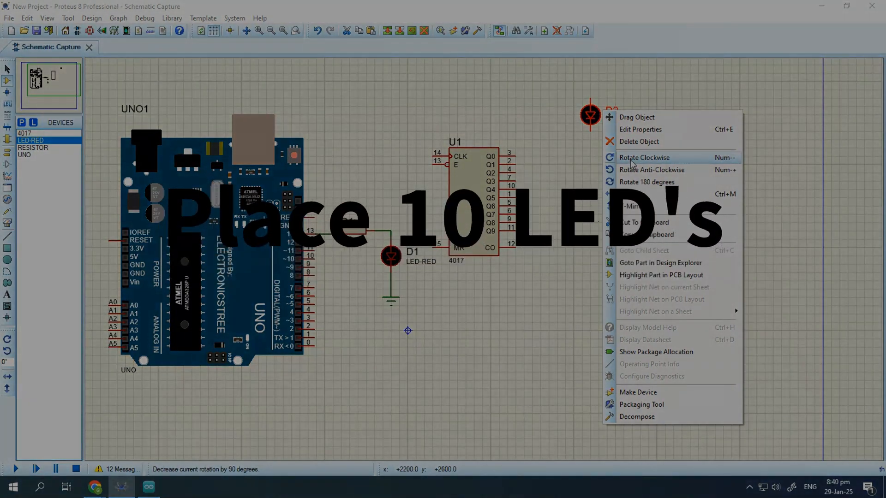
left_click(634, 169)
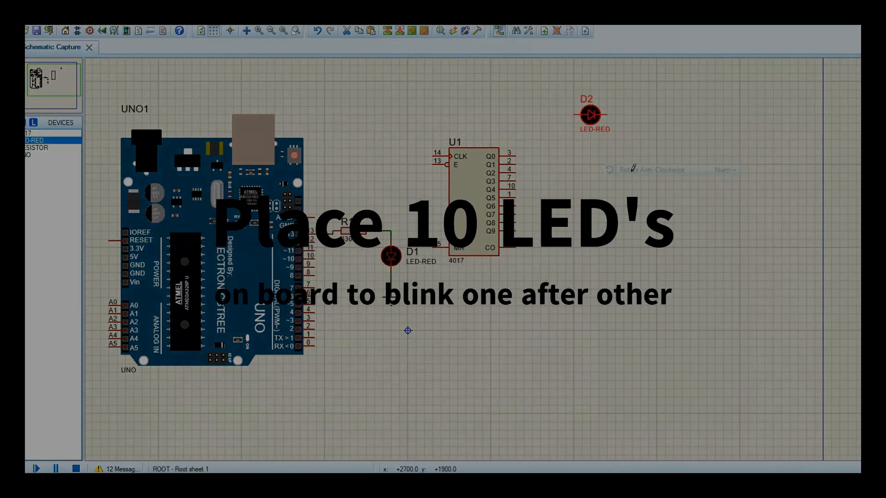
Step: Clear the part reference and part value of the new LED beside the 4017
middle_click(599, 132)
scroll(484, 261, "up", 1)
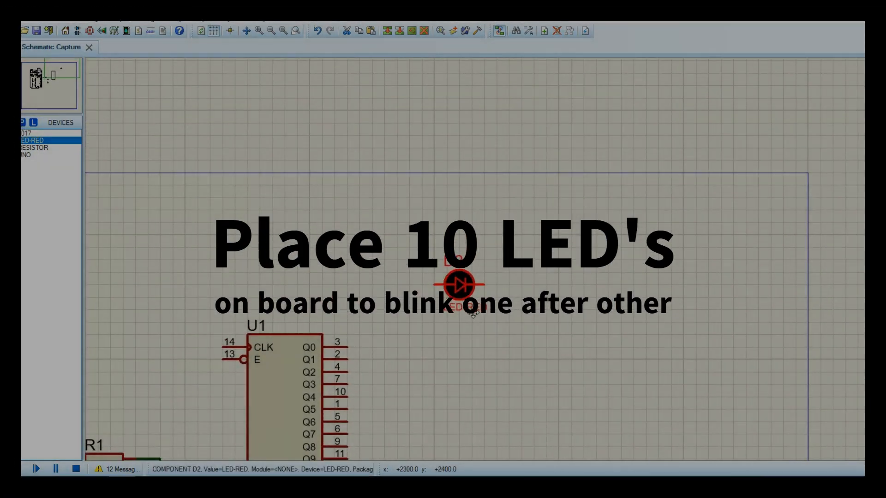
left_click(472, 310)
middle_click(535, 257)
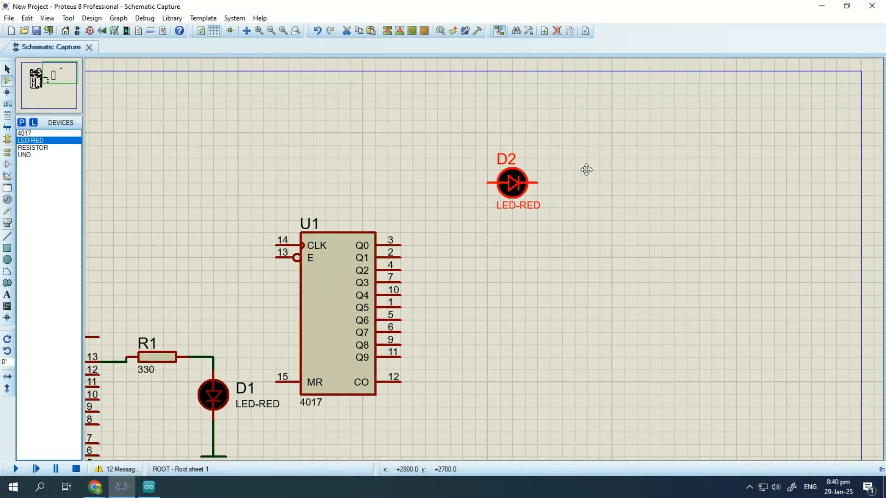
left_click(592, 168)
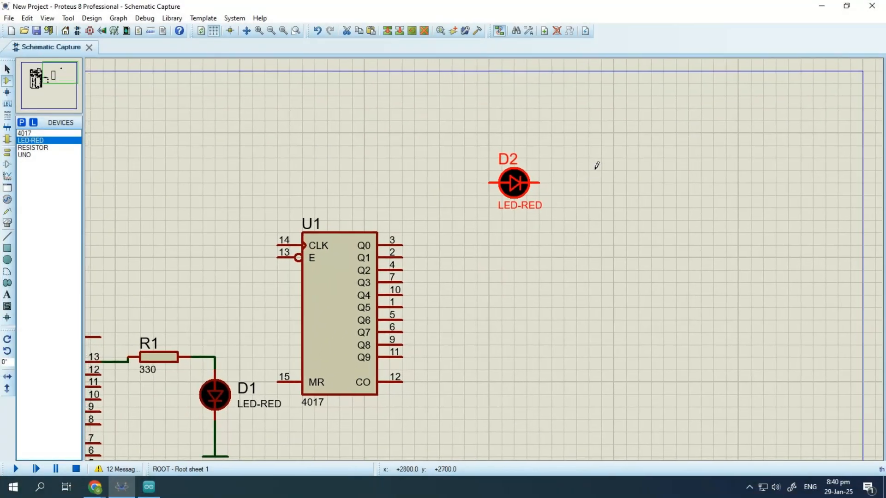
double_click(511, 182)
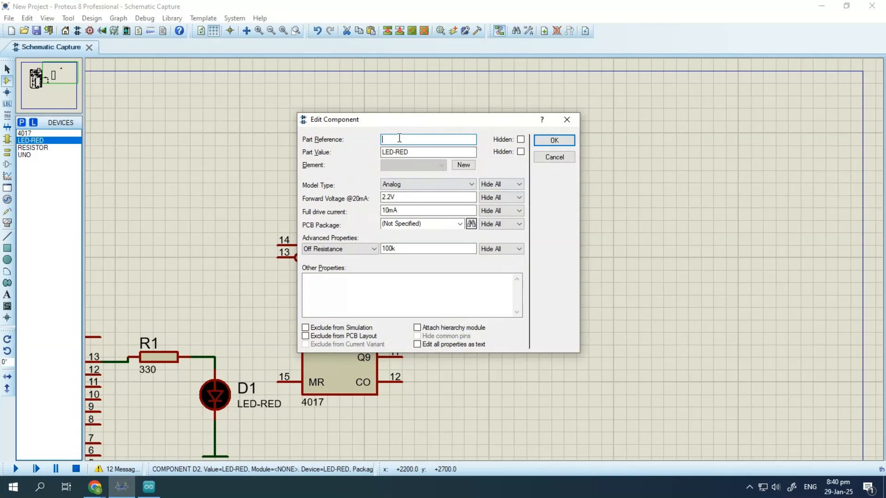
double_click(405, 152)
key("BackSpace")
left_click(545, 143)
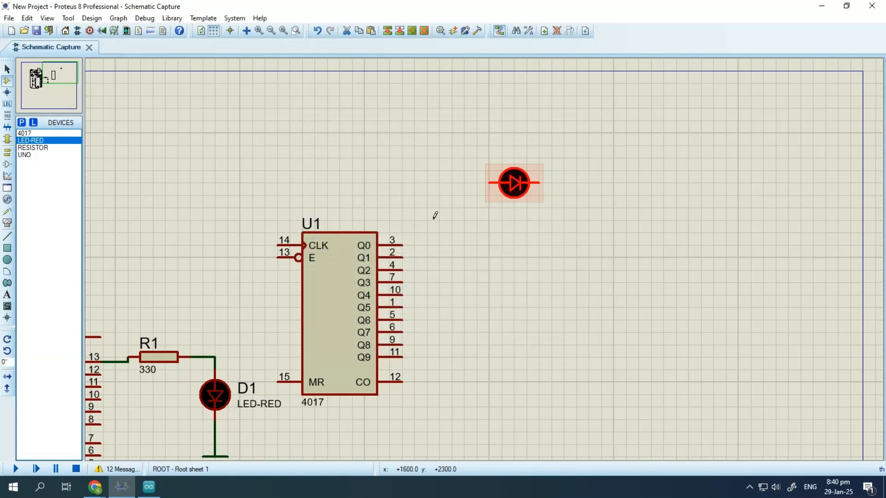
Step: Try a wire from the 4017's Q0 output to the unlabelled LED's anode, and undo it
left_click(401, 245)
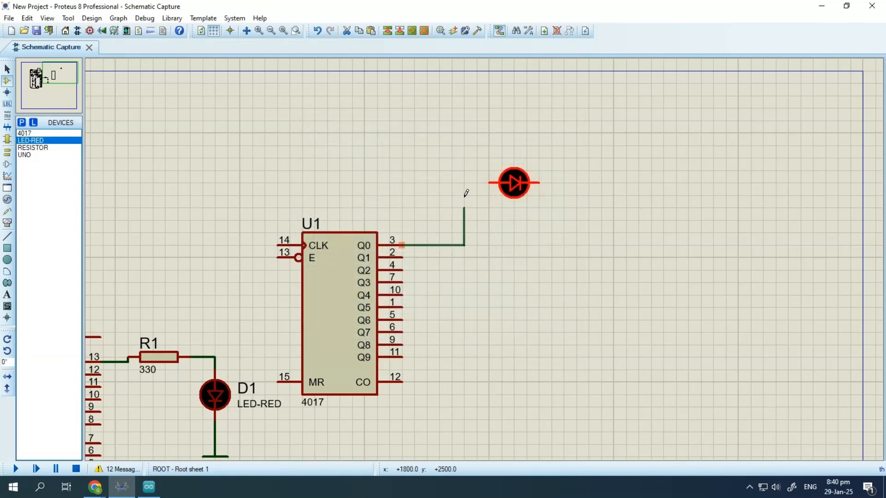
left_click(489, 183)
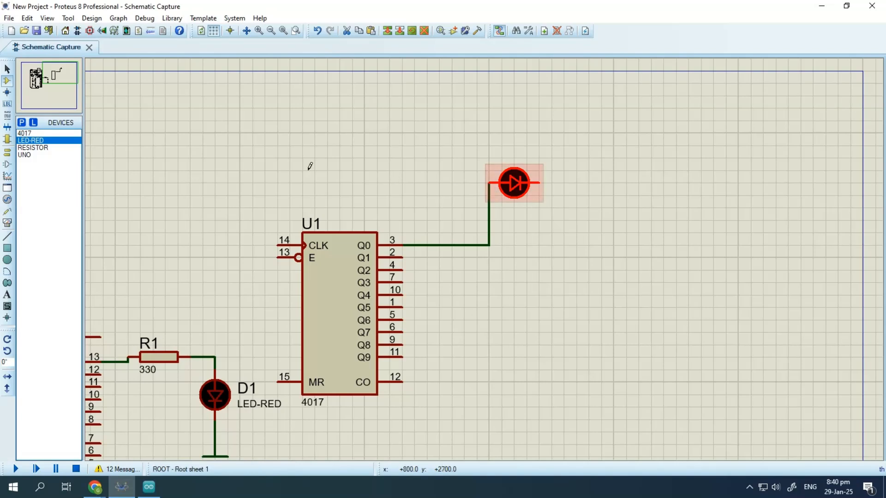
key("ctrl+z")
Step: Place a second LED-RED directly below the unlabelled LED and rotate it 90° anti-clockwise
left_click(533, 217)
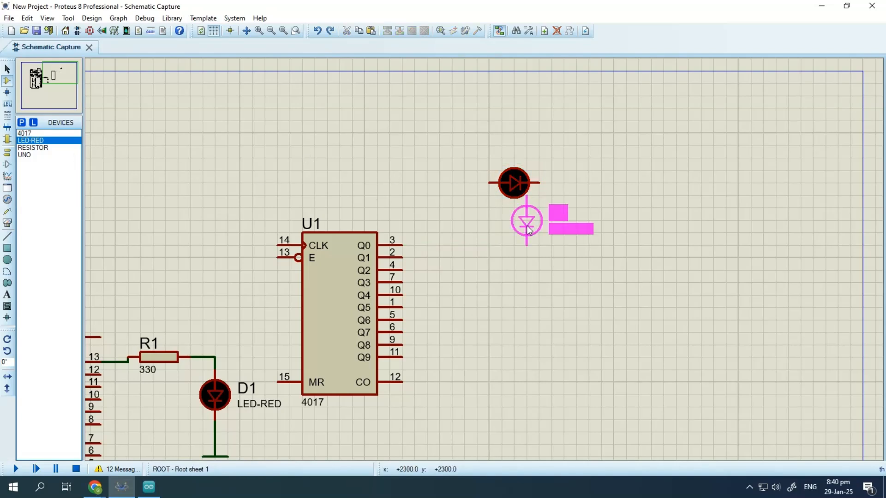
left_click(509, 235)
right_click(509, 235)
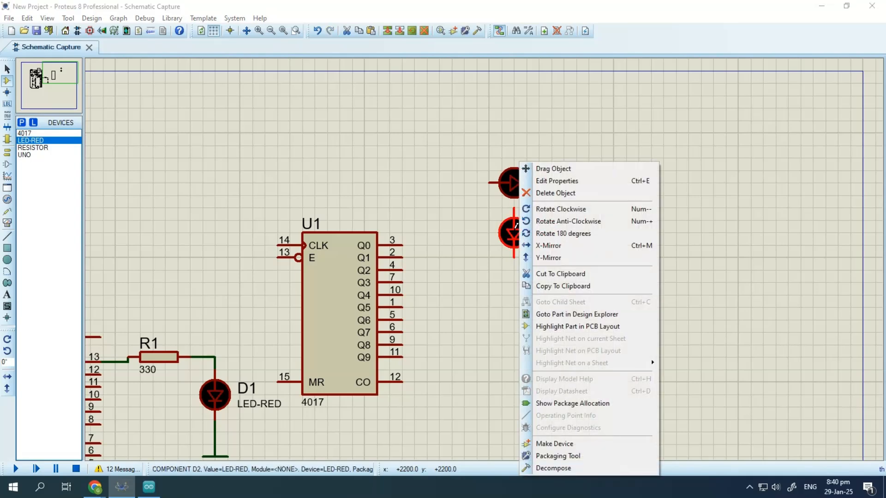
left_click(551, 222)
Step: Clear the second LED's part reference and part value, and move it up close beneath the first LED
double_click(521, 237)
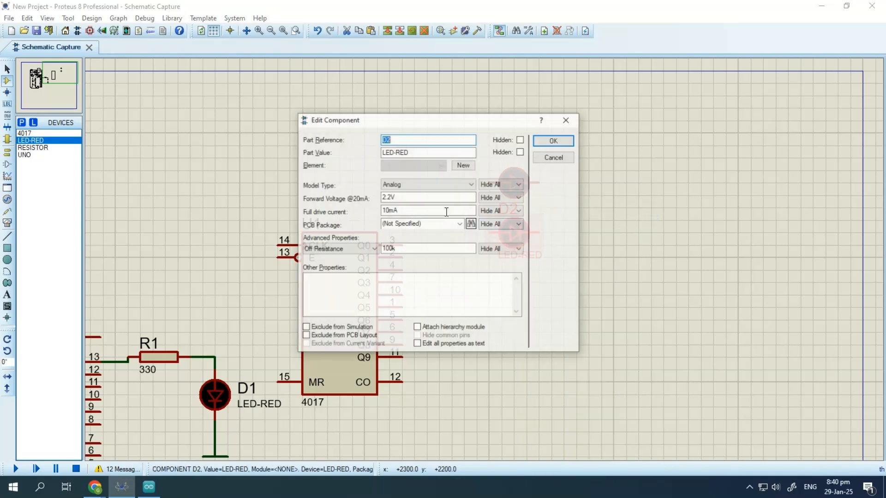
key("Tab")
key("BackSpace")
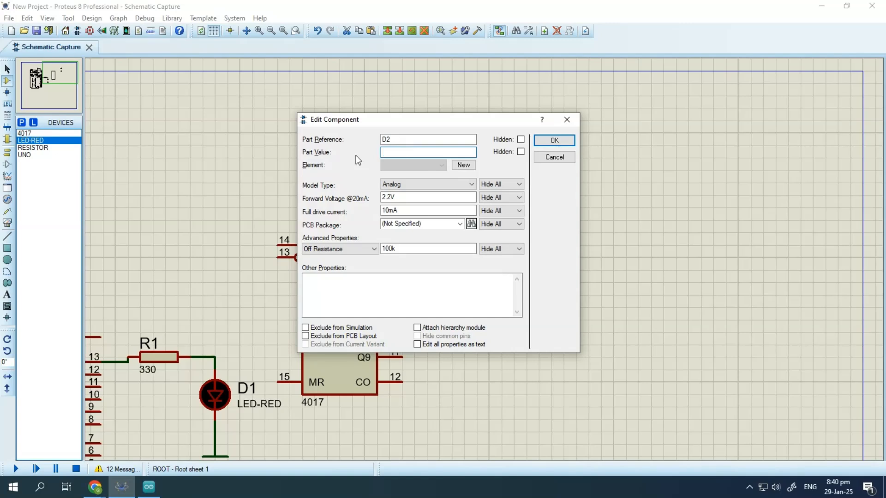
left_click_drag(399, 139, 371, 137)
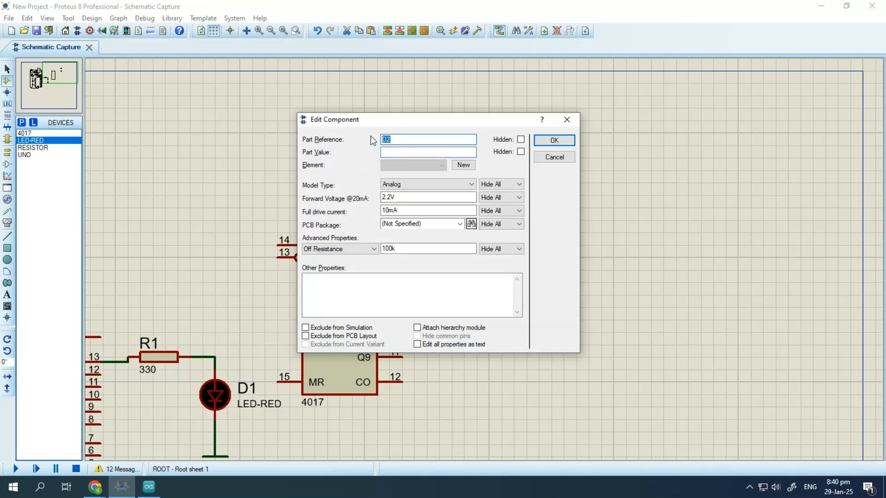
left_click(554, 141)
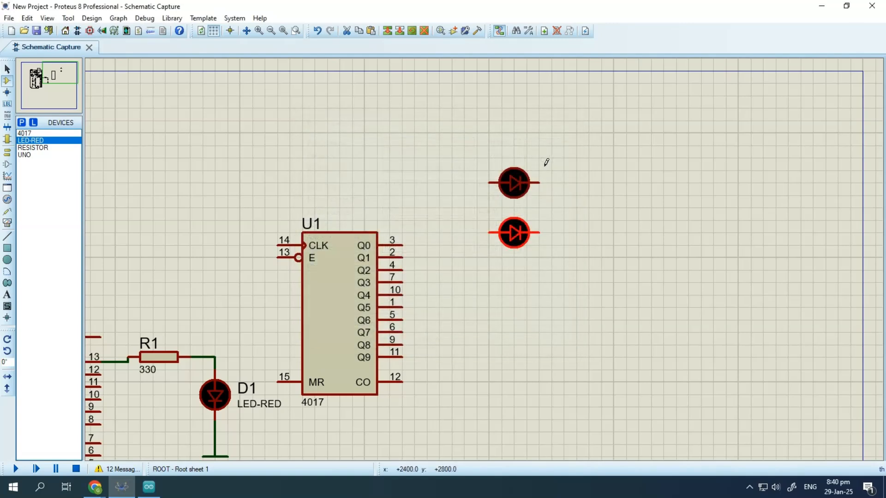
left_click_drag(519, 223, 519, 211)
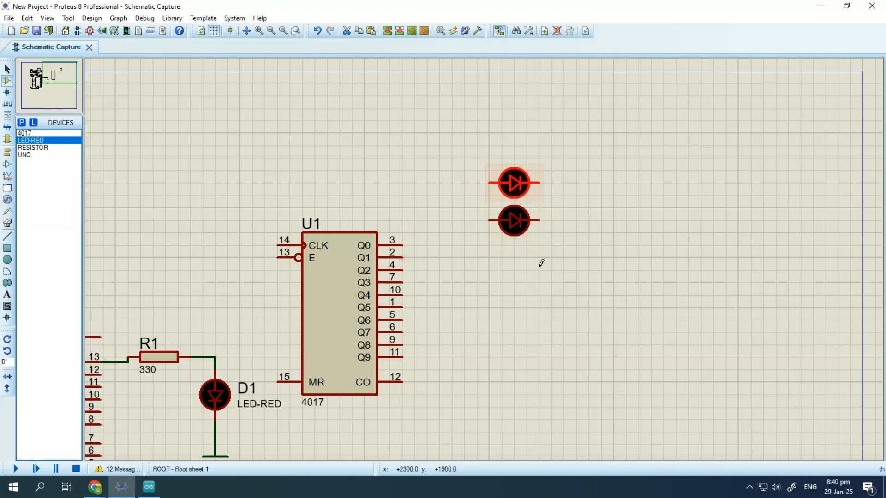
Step: Place a third LED-RED directly below the second LED and rotate it 90° anti-clockwise
left_click(522, 257)
left_click(516, 254)
left_click(515, 261)
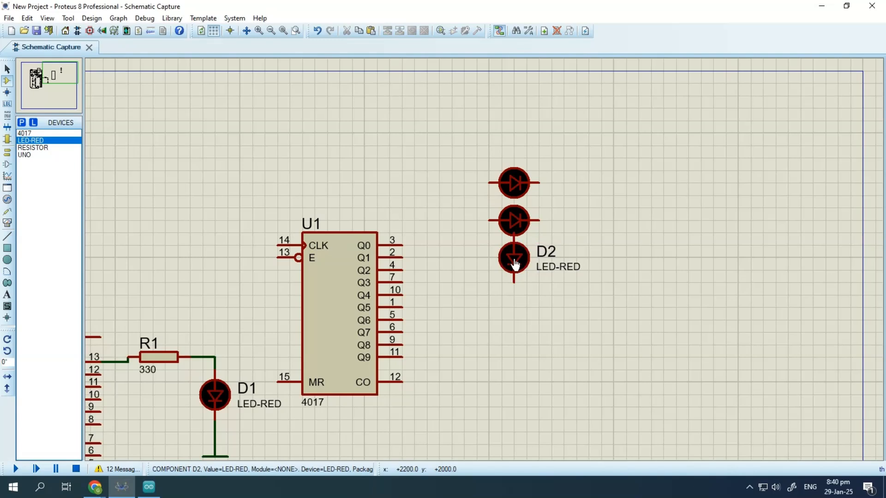
right_click(515, 264)
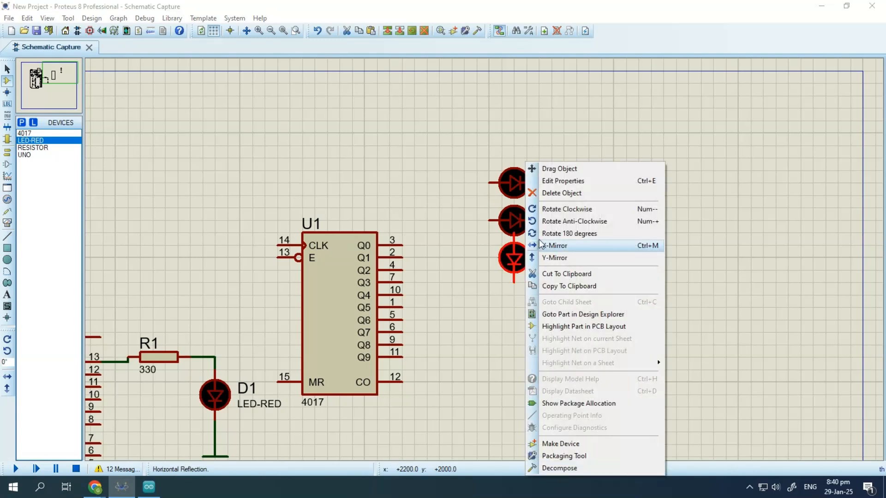
left_click(553, 219)
Step: Clear the part reference and part value of the third LED in the column
double_click(515, 258)
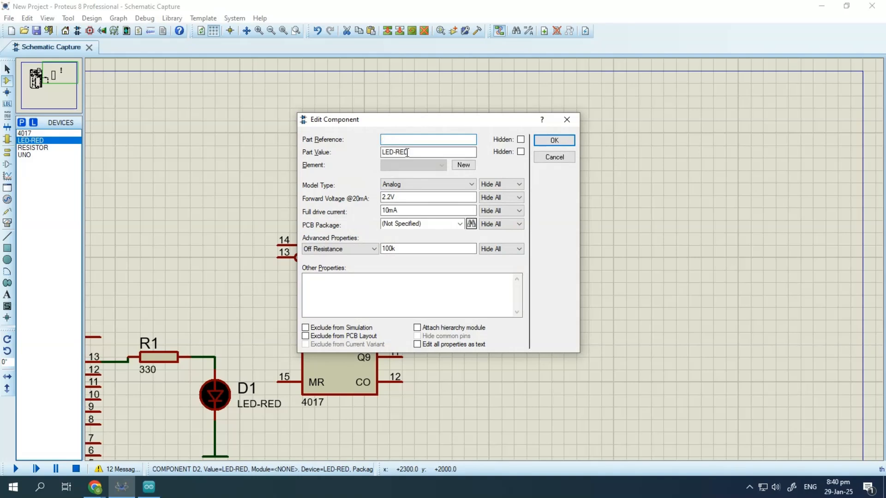
left_click_drag(407, 153, 368, 152)
key("BackSpace")
left_click(554, 140)
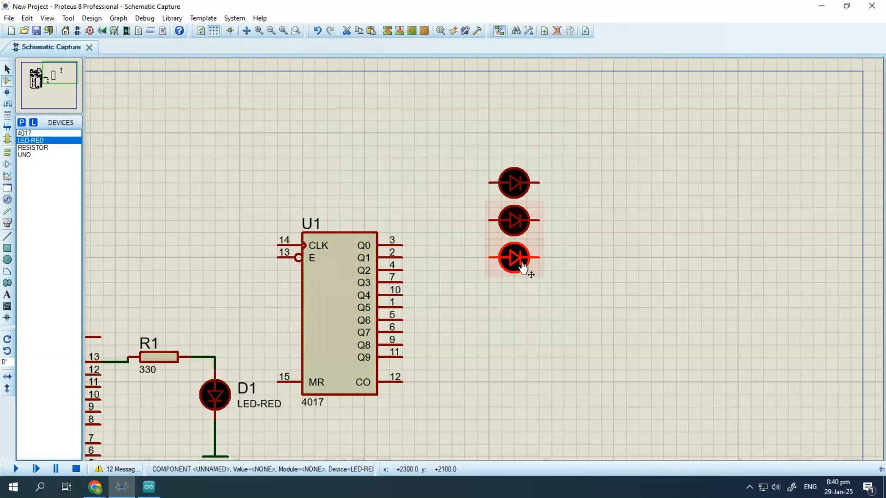
Step: Place a fourth LED-RED below the third LED and rotate it 90° anti-clockwise
scroll(522, 289, "down", 3)
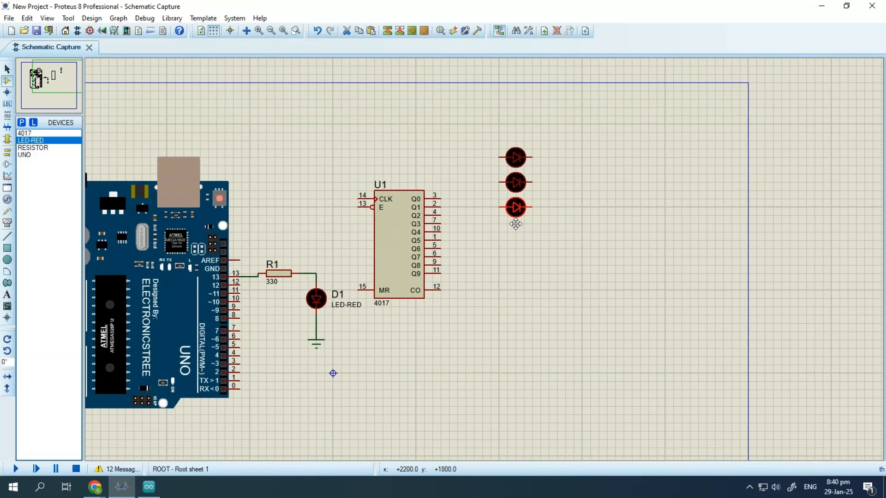
left_click(518, 231)
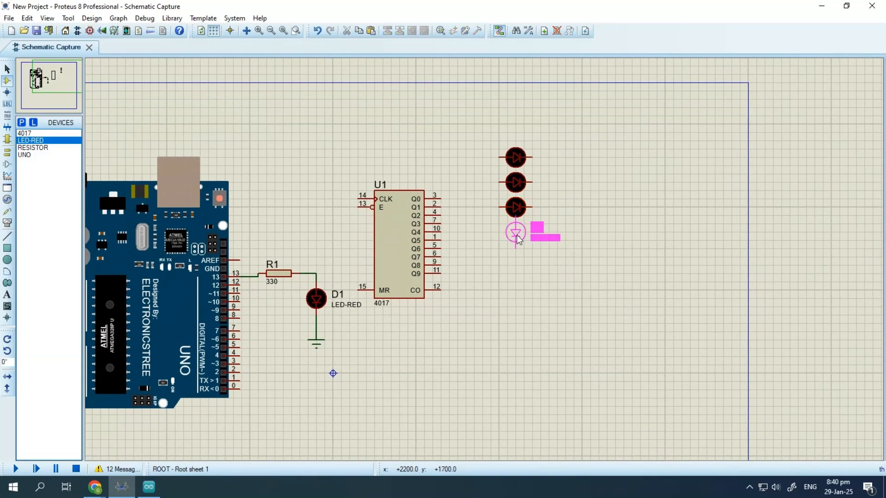
left_click(518, 232)
right_click(519, 232)
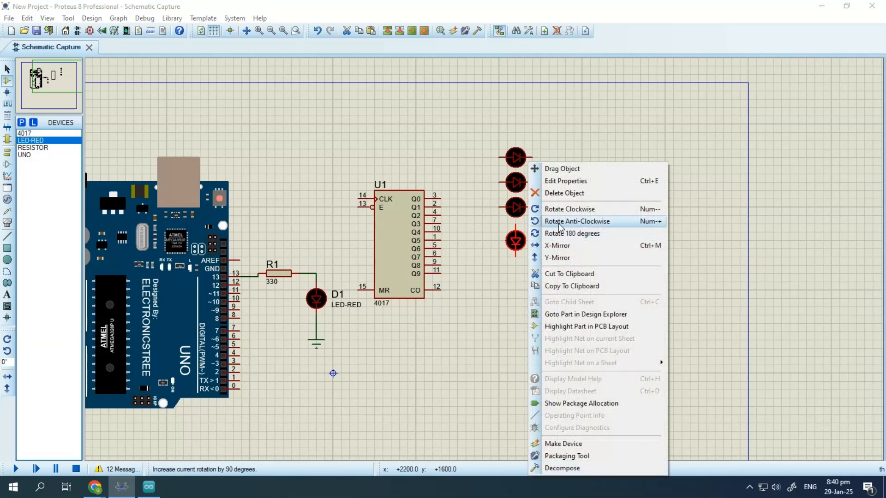
left_click(577, 222)
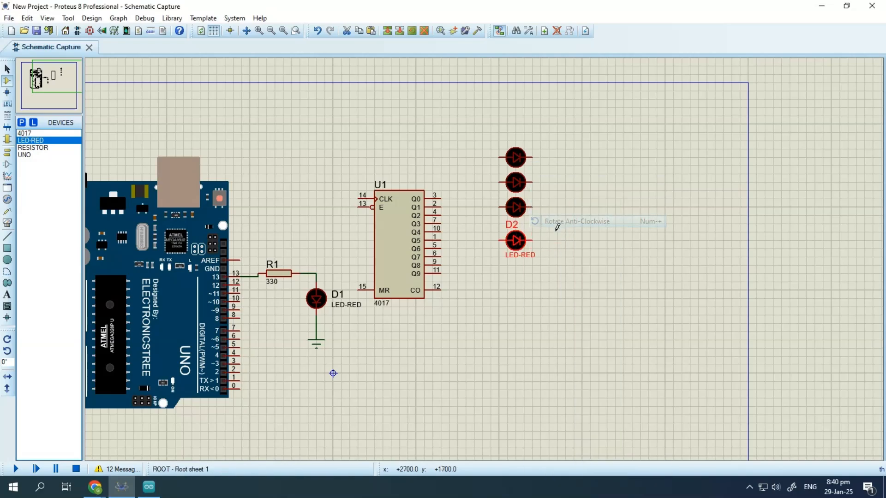
Step: Move the fourth LED up to match the column spacing and clear its part reference and part value
double_click(525, 238)
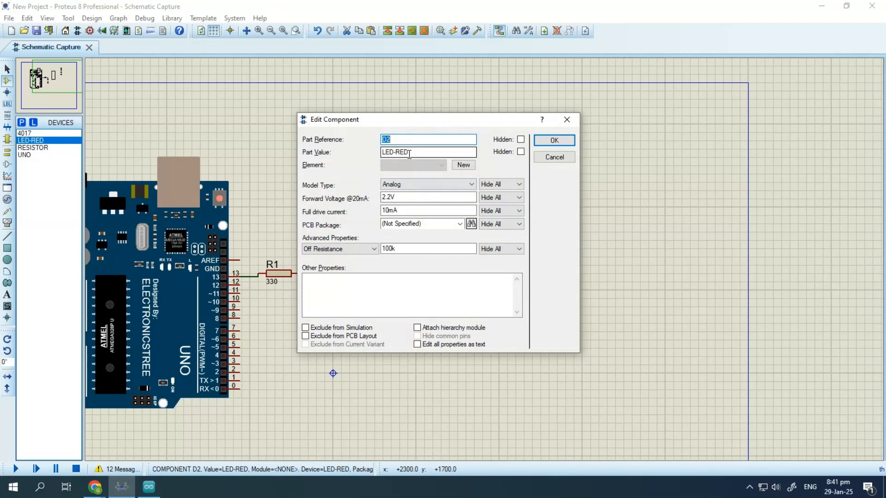
left_click_drag(410, 154, 374, 154)
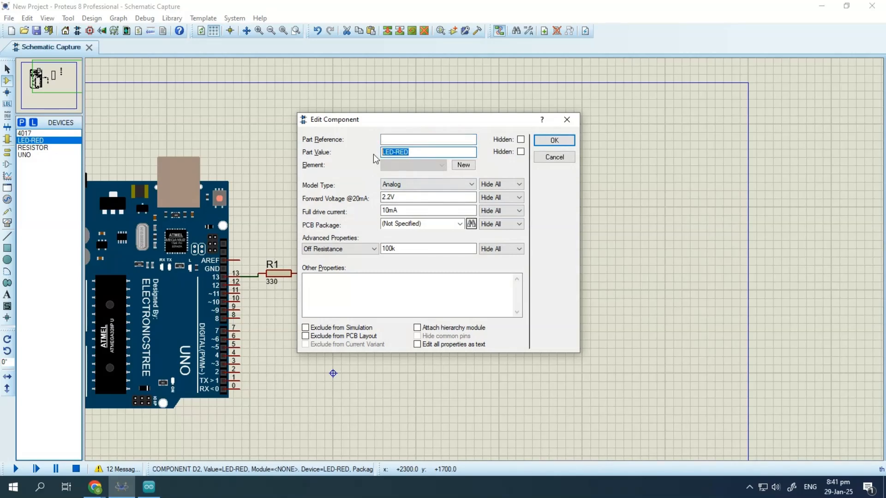
key("BackSpace")
left_click(549, 141)
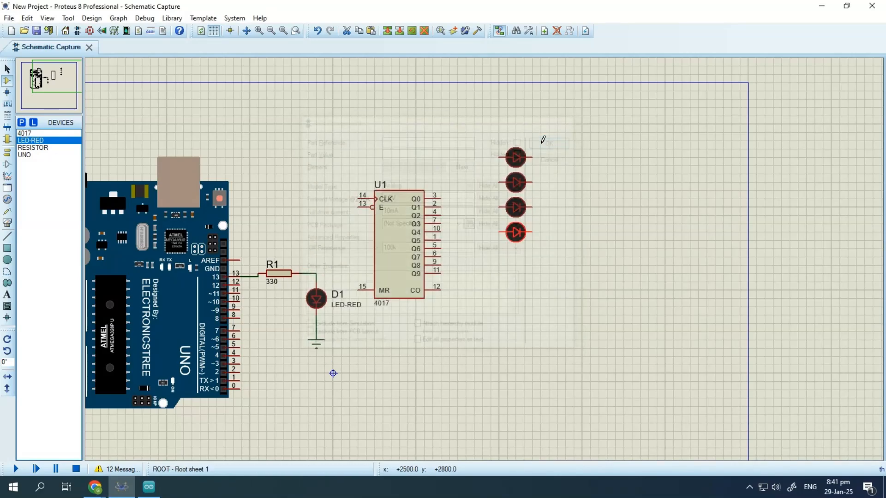
Step: Place a fifth LED-RED below the fourth LED and rotate it 90° anti-clockwise
left_click(517, 254)
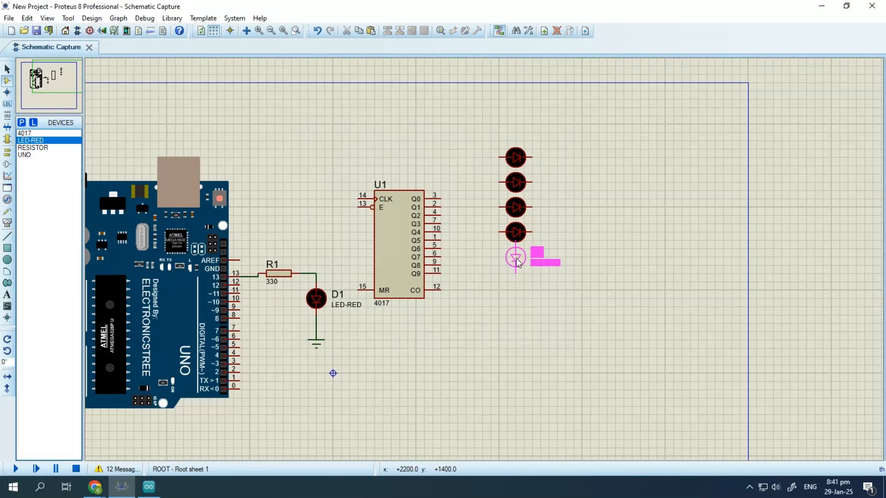
left_click(516, 257)
right_click(515, 258)
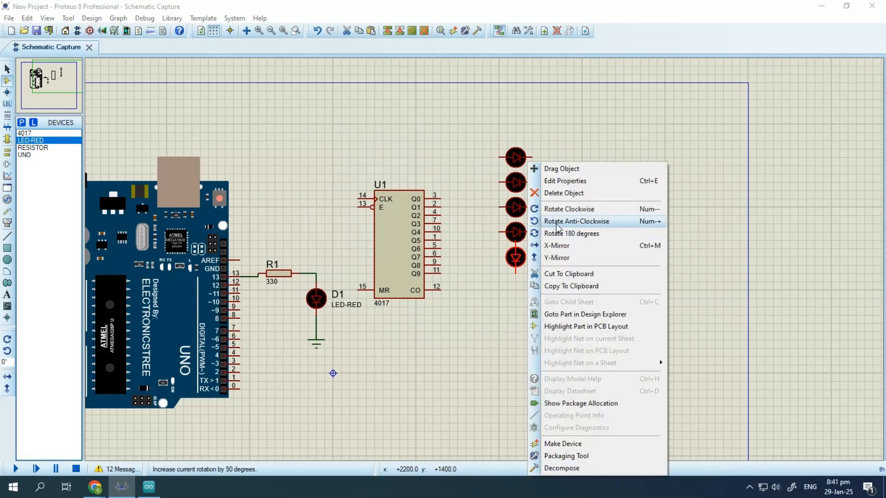
left_click(539, 222)
Step: Clear the part reference and part value of the fifth LED in the column
double_click(516, 257)
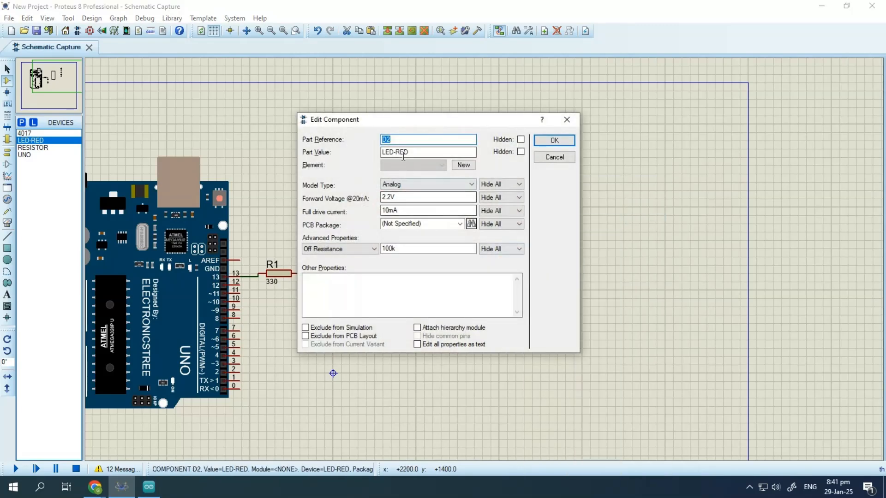
left_click_drag(408, 154, 374, 159)
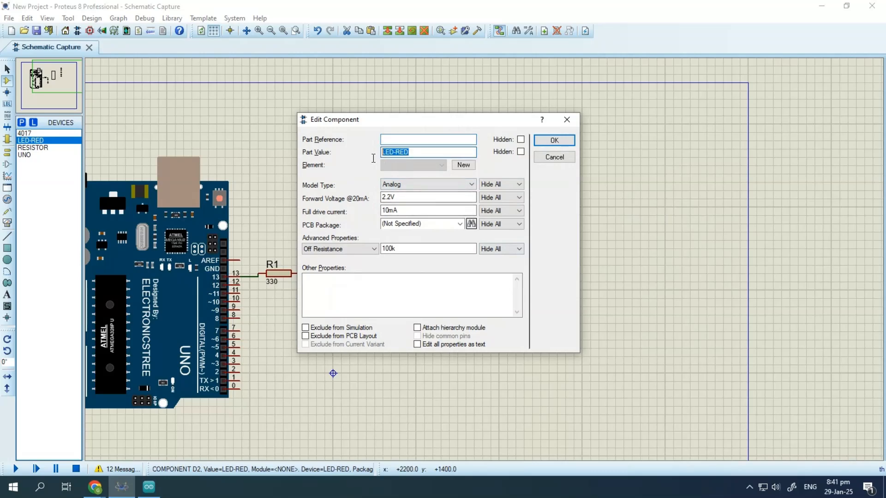
left_click(554, 140)
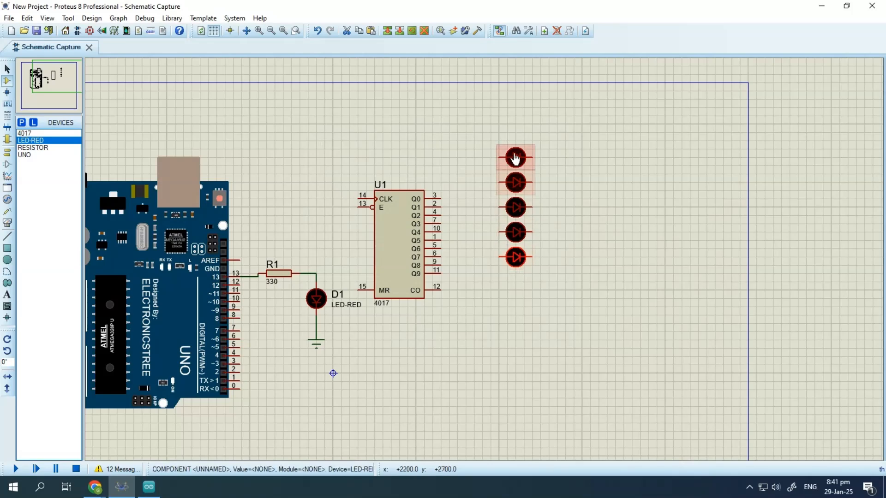
Step: Place a sixth LED-RED below the fifth LED and rotate it 90° anti-clockwise
left_click(519, 283)
left_click(516, 291)
right_click(516, 290)
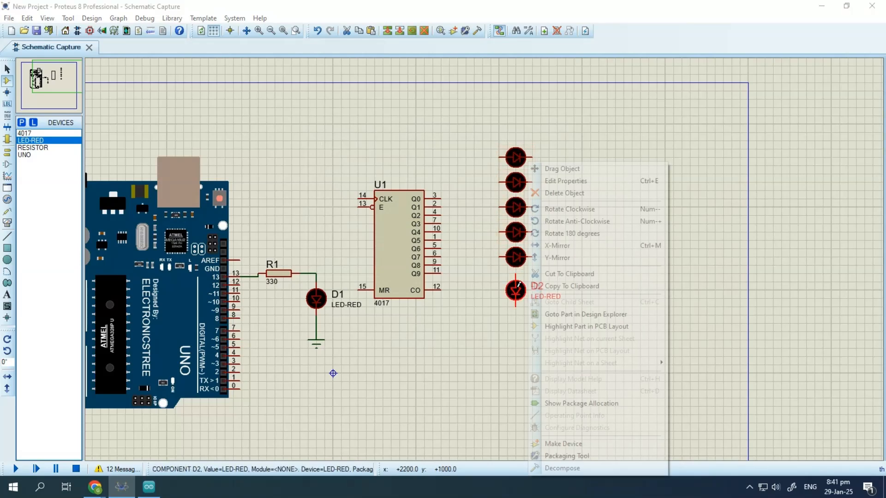
left_click(566, 221)
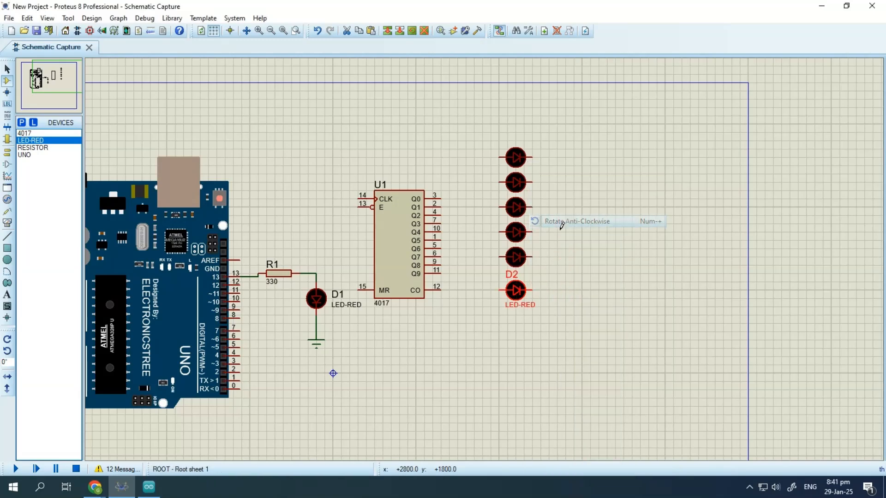
Step: Move the sixth LED up to match the column spacing and clear its part reference and part value
double_click(522, 292)
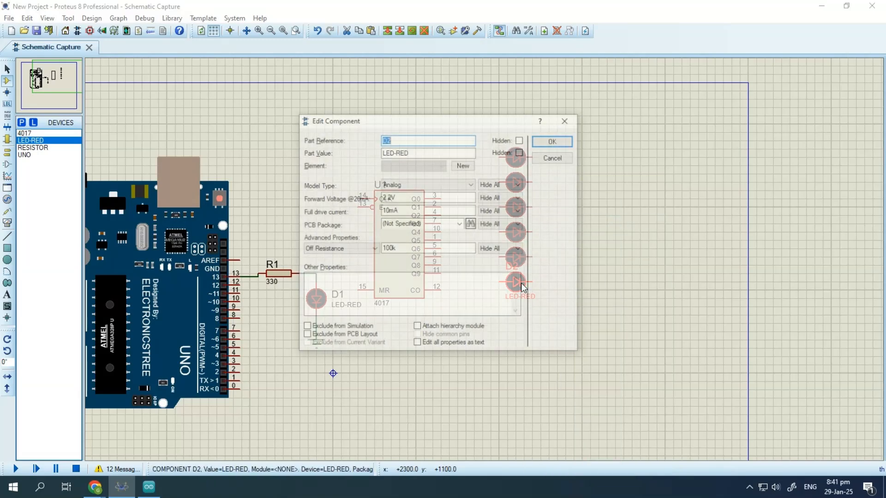
key("BackSpace")
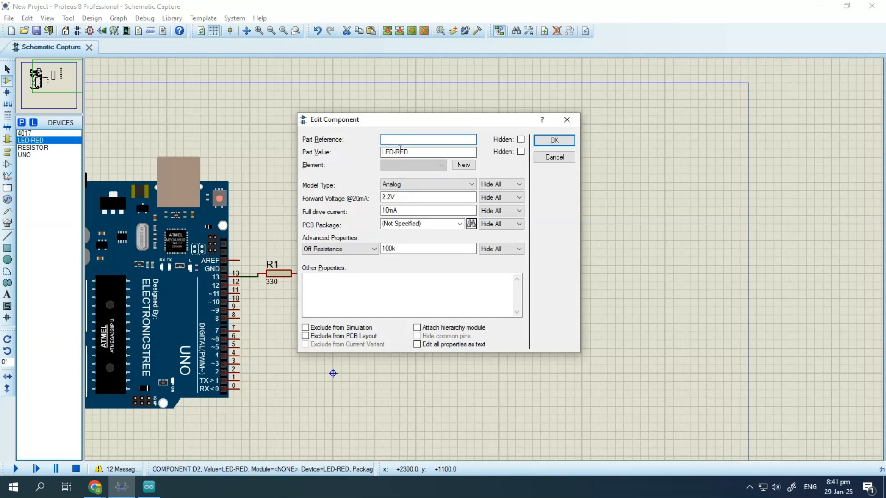
left_click_drag(416, 151, 362, 152)
key("BackSpace")
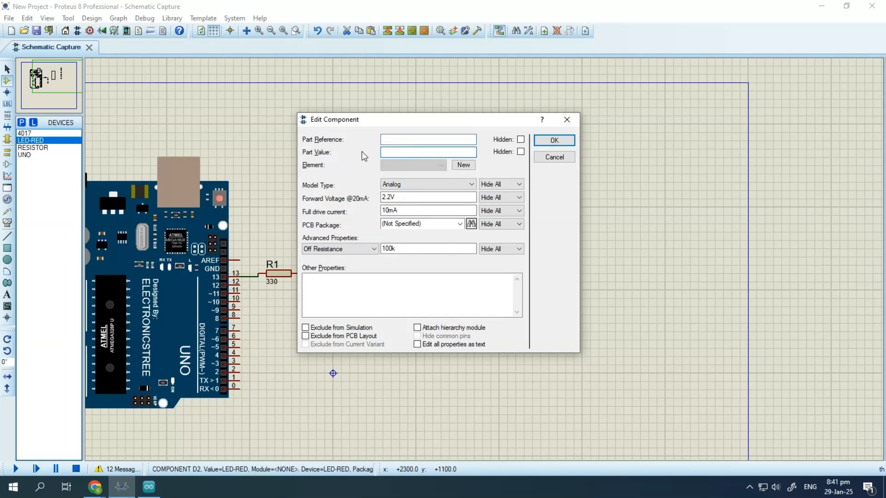
left_click(554, 140)
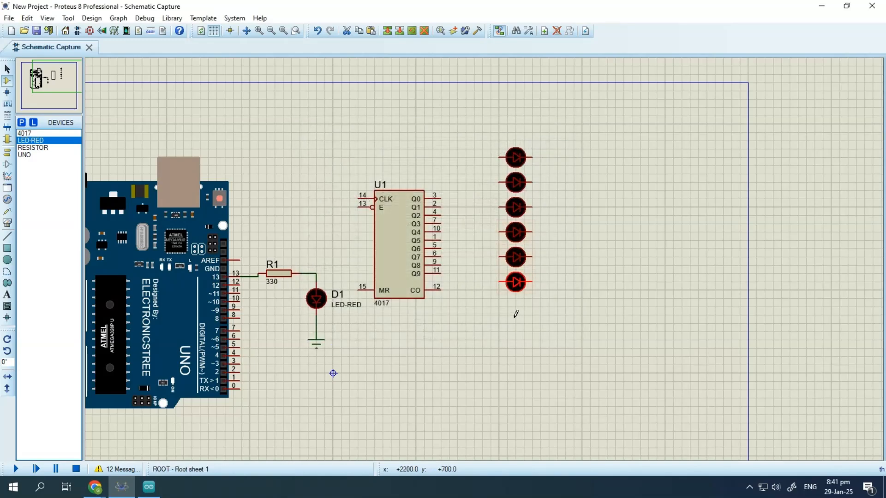
Step: Place a seventh LED-RED below the sixth LED and rotate it 90° anti-clockwise
left_click(517, 314)
left_click(516, 314)
right_click(516, 315)
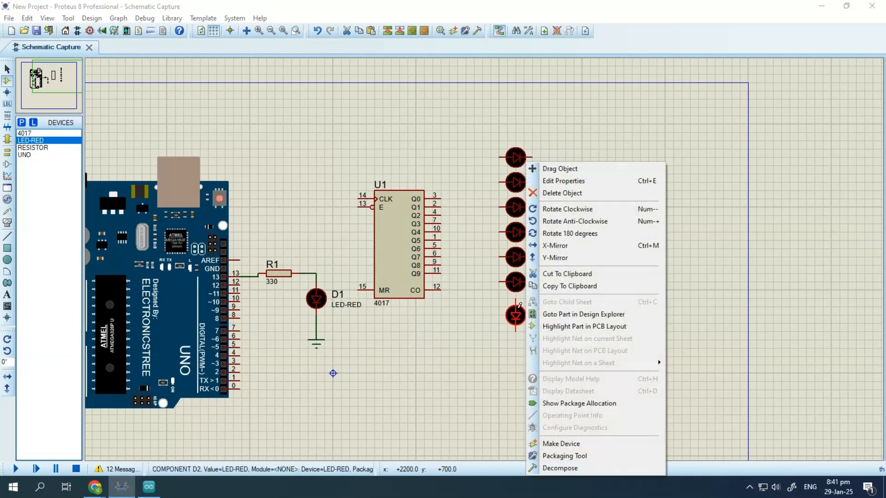
left_click(554, 221)
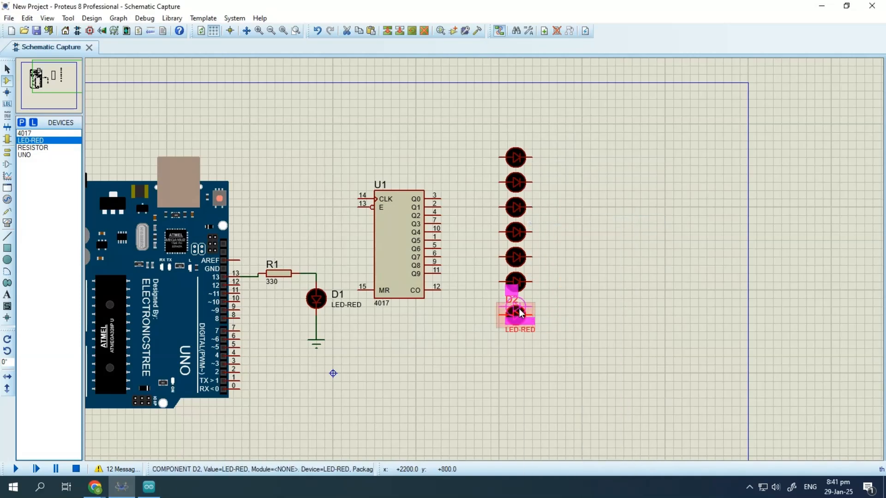
Step: Move the seventh LED up to match the column spacing and clear its part reference and part value
double_click(518, 312)
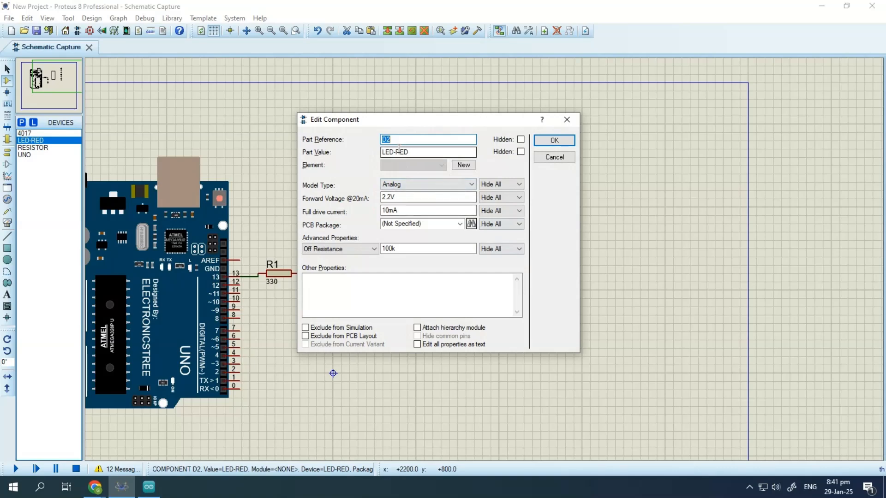
left_click_drag(423, 151, 368, 160)
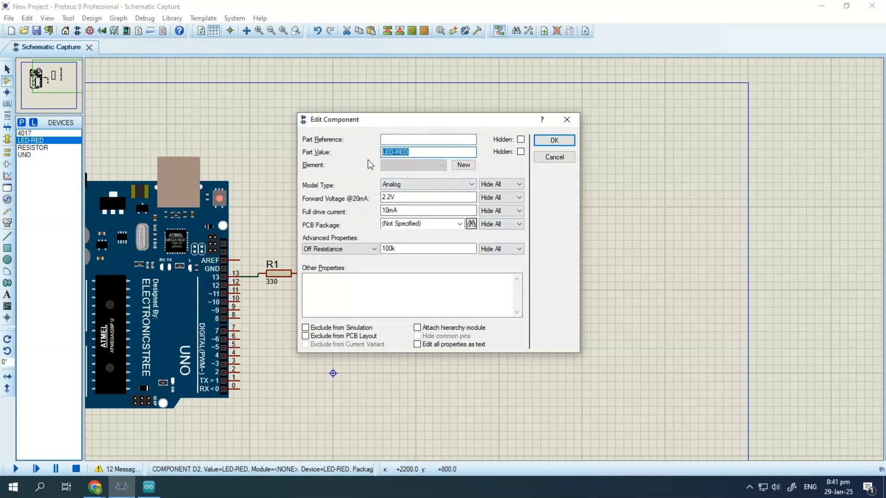
key("BackSpace")
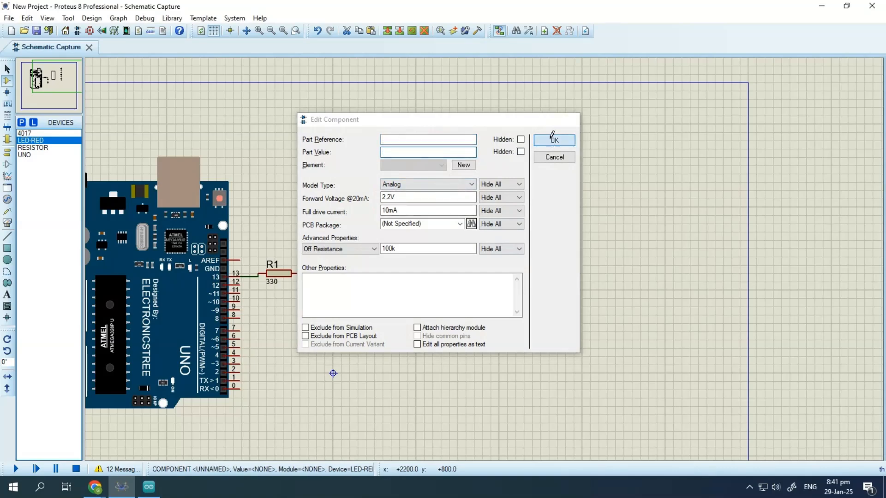
left_click(552, 139)
Step: Place an eighth LED-RED below the seventh LED and rotate it 90° anti-clockwise
left_click(518, 331)
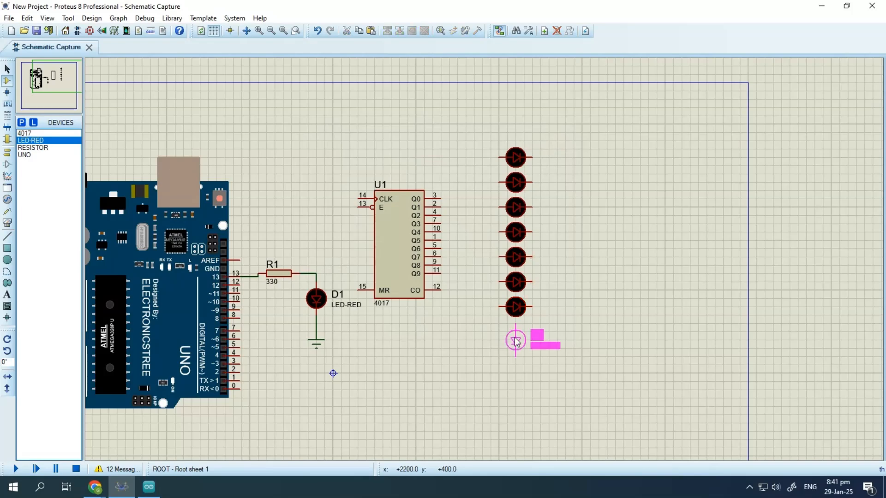
left_click(516, 341)
right_click(516, 341)
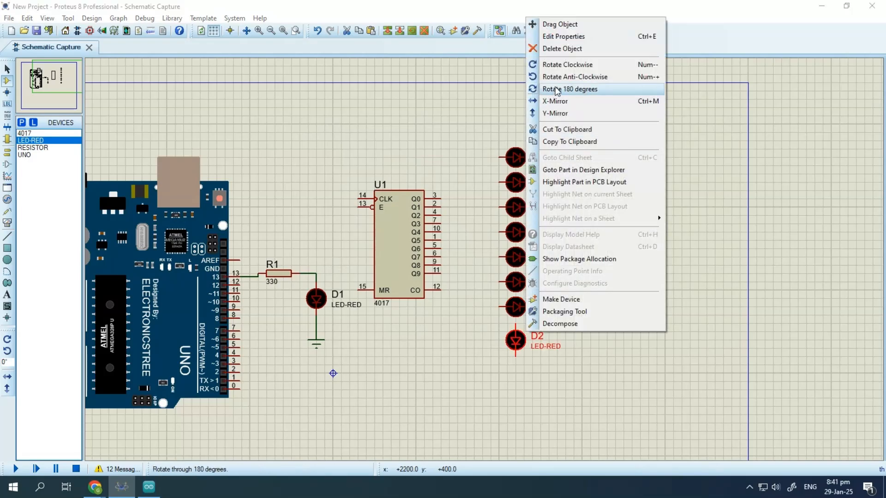
left_click(567, 77)
Step: Move the eighth LED up to match the column spacing and clear its part reference and part value
left_click_drag(516, 340, 518, 330)
double_click(517, 331)
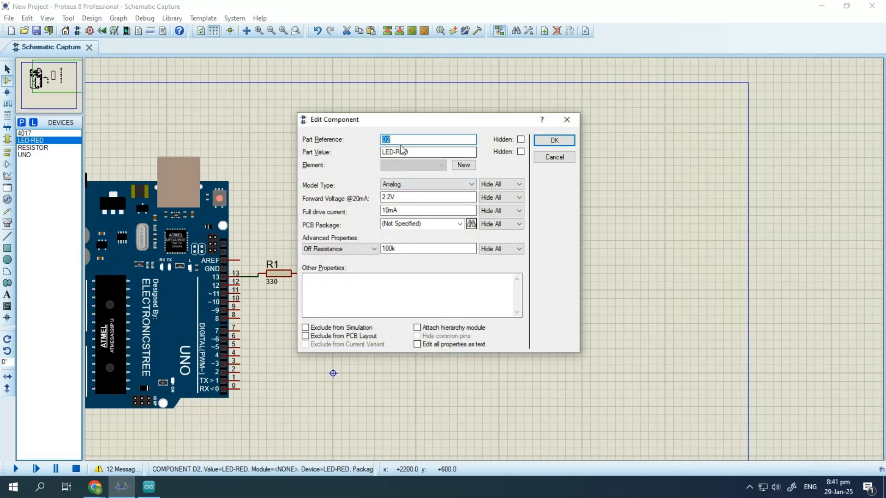
key("BackSpace")
left_click_drag(402, 152, 360, 152)
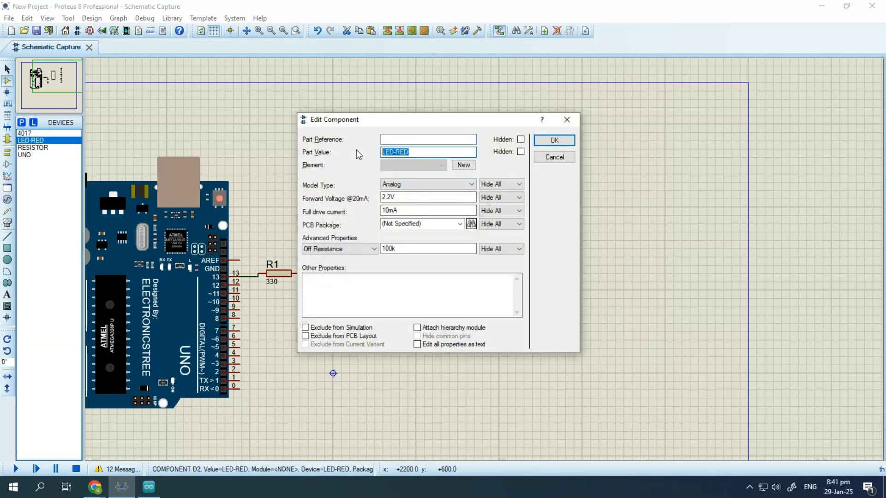
key("BackSpace")
left_click(554, 140)
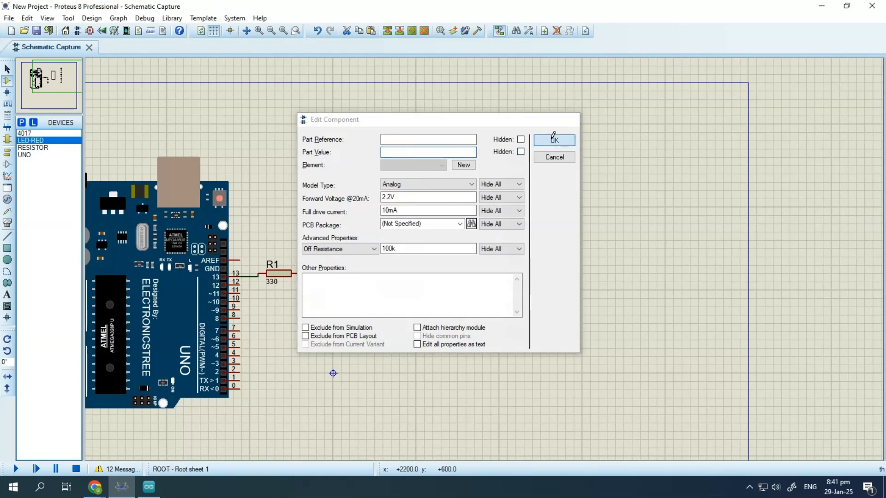
Step: Add an unlabelled ninth LED-RED directly below the eighth LED, rotated 90° anti-clockwise
left_click(514, 358)
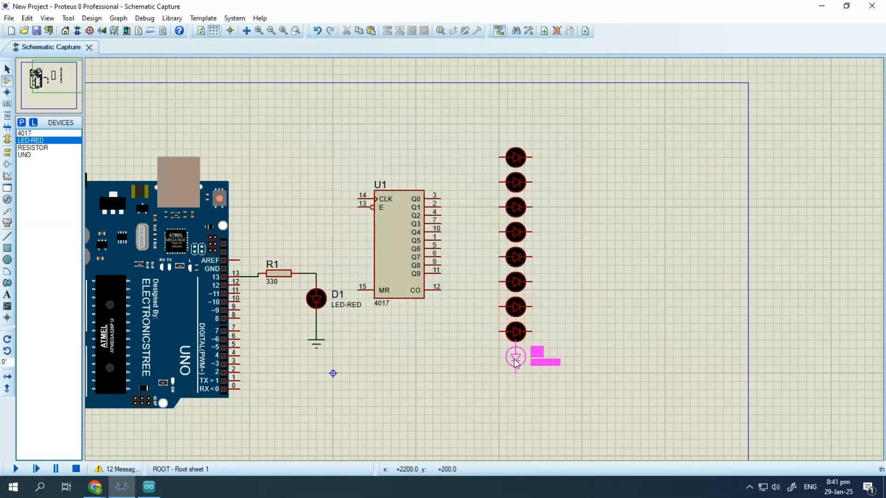
right_click(522, 358)
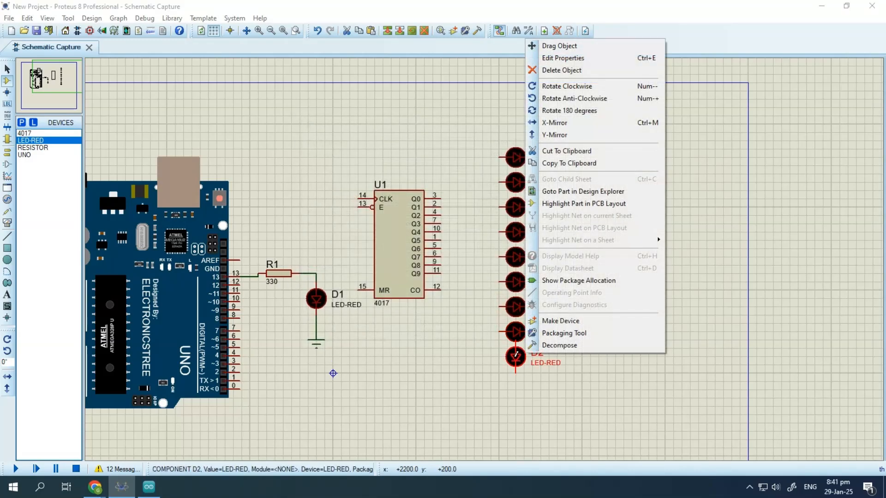
left_click(561, 98)
double_click(517, 355)
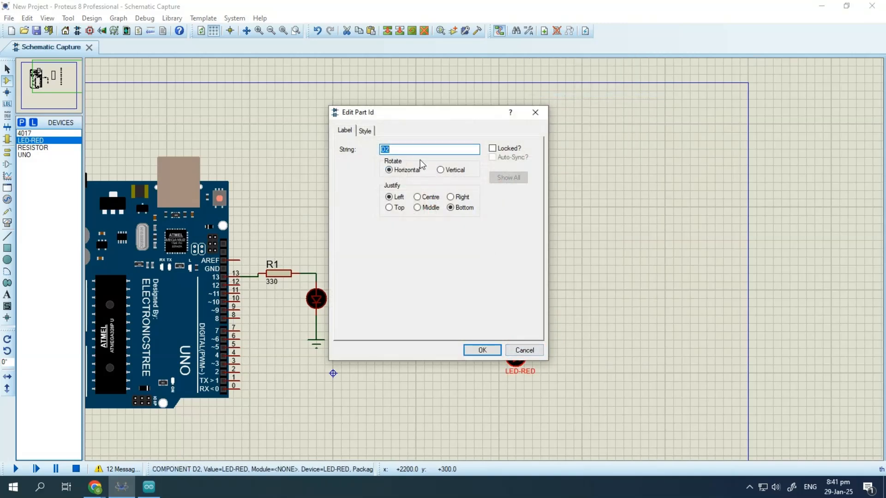
left_click(474, 355)
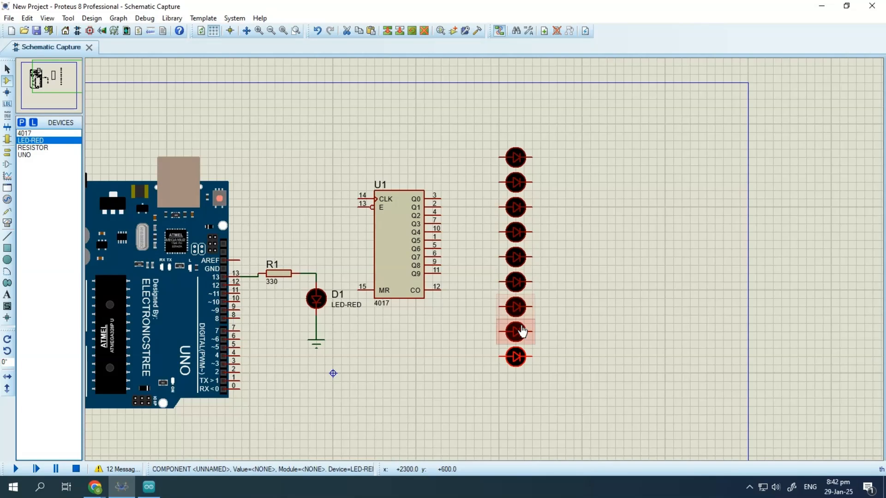
Step: Place a tenth LED-RED below the ninth LED and rotate it 90° anti-clockwise
left_click(515, 382)
left_click(516, 383)
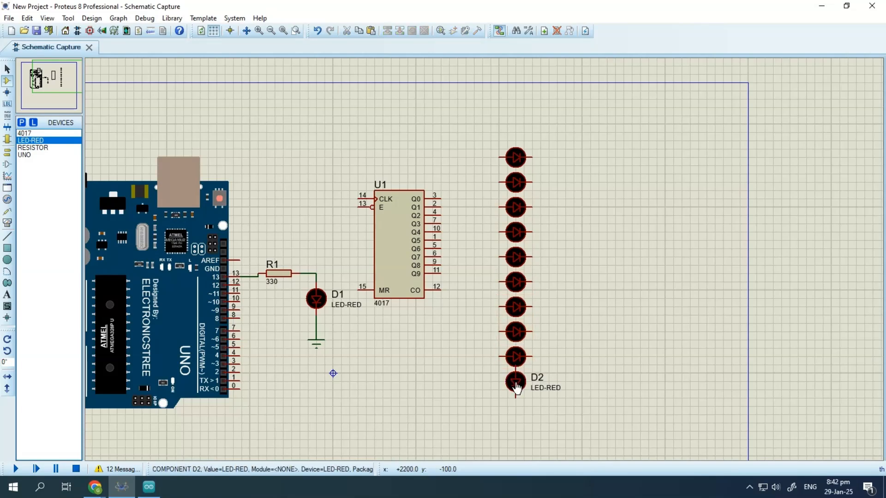
right_click(516, 387)
left_click(574, 121)
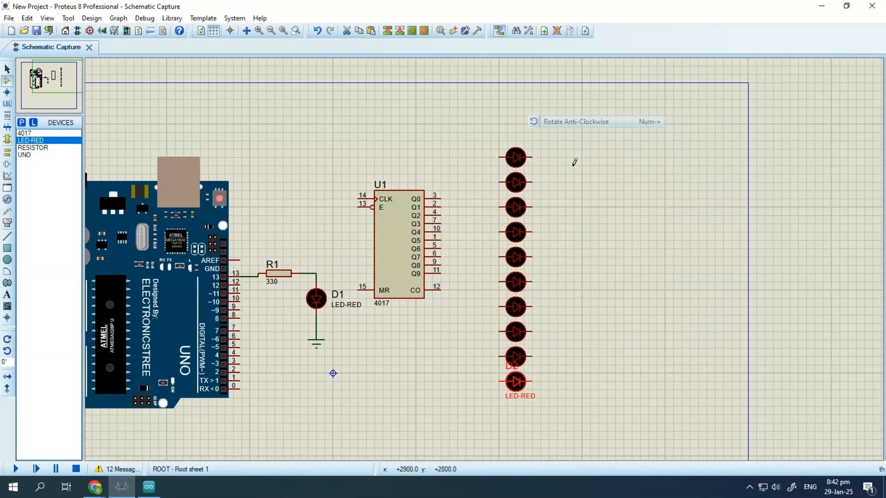
Step: Clear the part reference and part value of the tenth LED
double_click(516, 382)
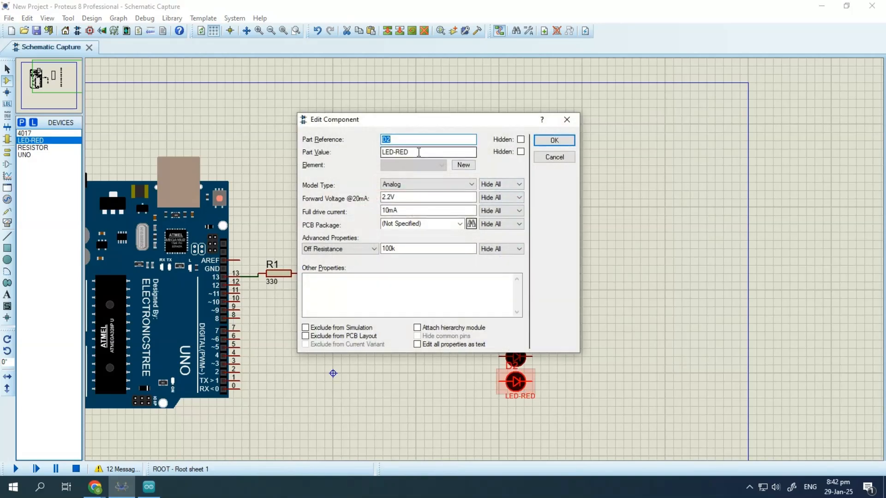
key("Tab")
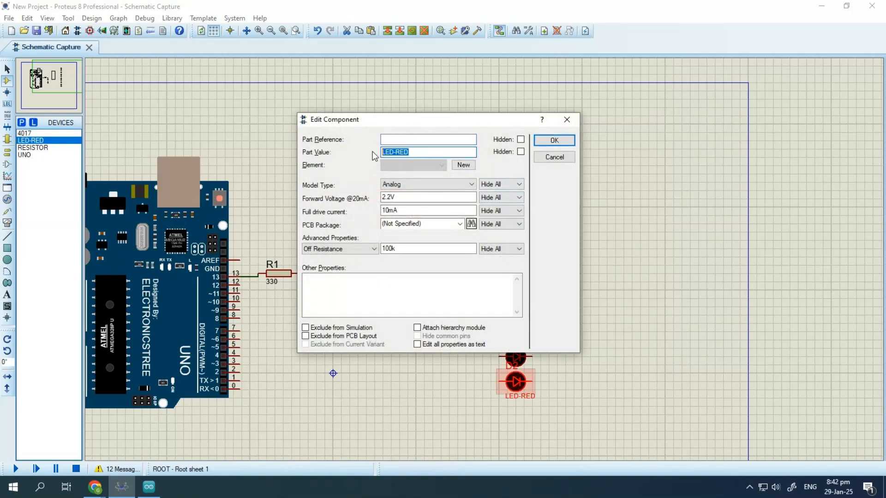
key("BackSpace")
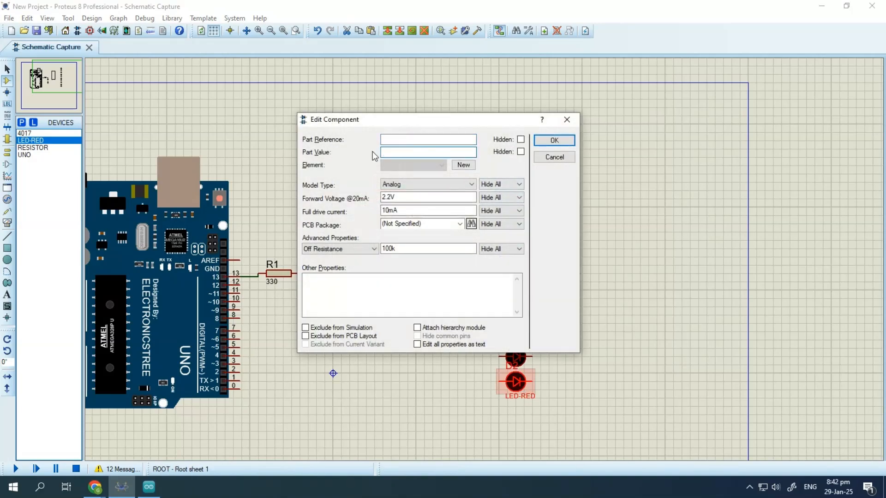
left_click(554, 140)
Step: Wire the 4017 outputs Q0, Q1, Q2 and Q3 to the anodes of the first four LEDs in order
left_click(441, 198)
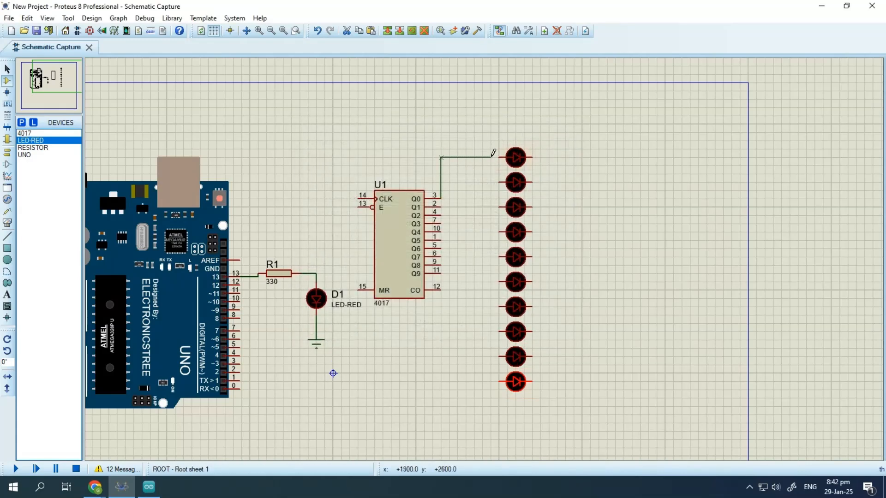
left_click(499, 157)
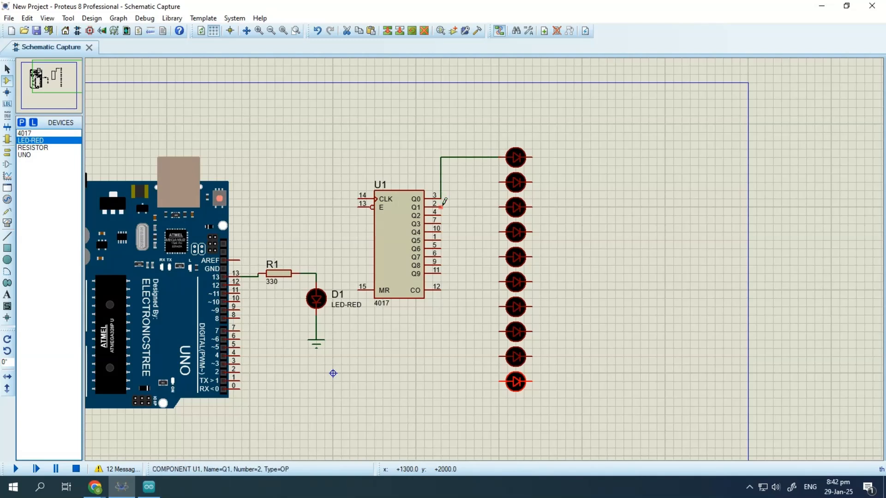
left_click(442, 206)
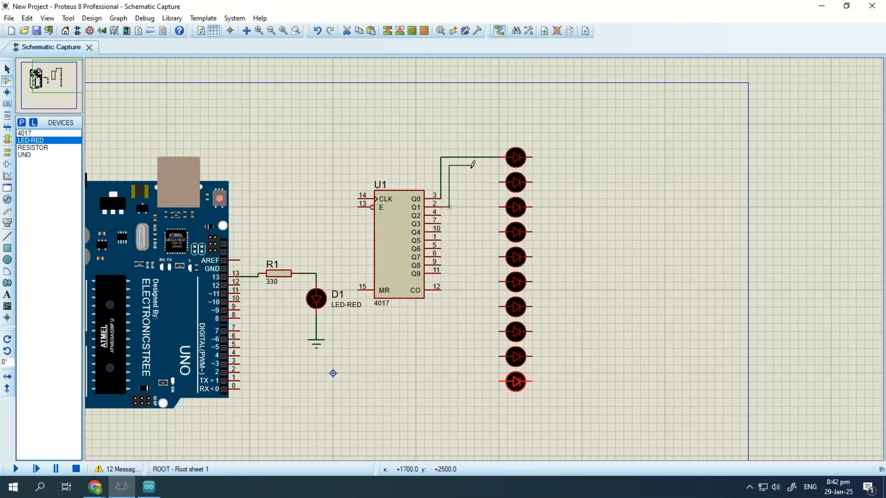
left_click(499, 182)
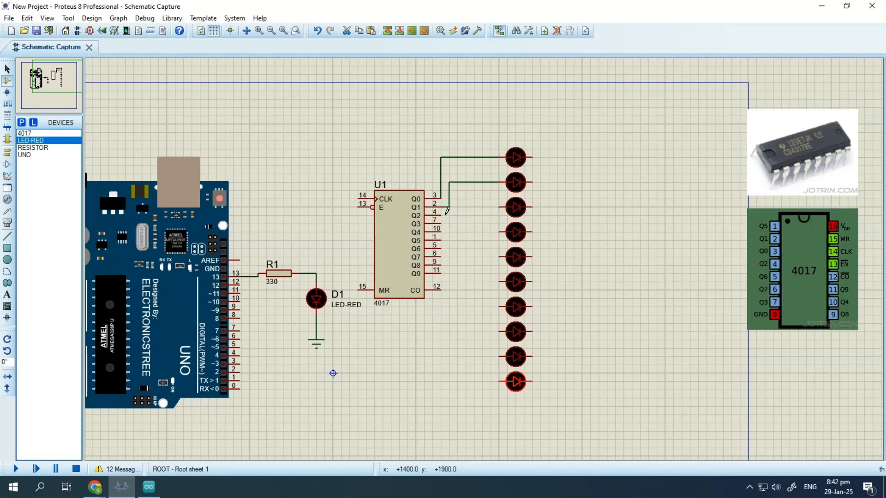
left_click(442, 215)
left_click(499, 207)
left_click(441, 223)
left_click(499, 232)
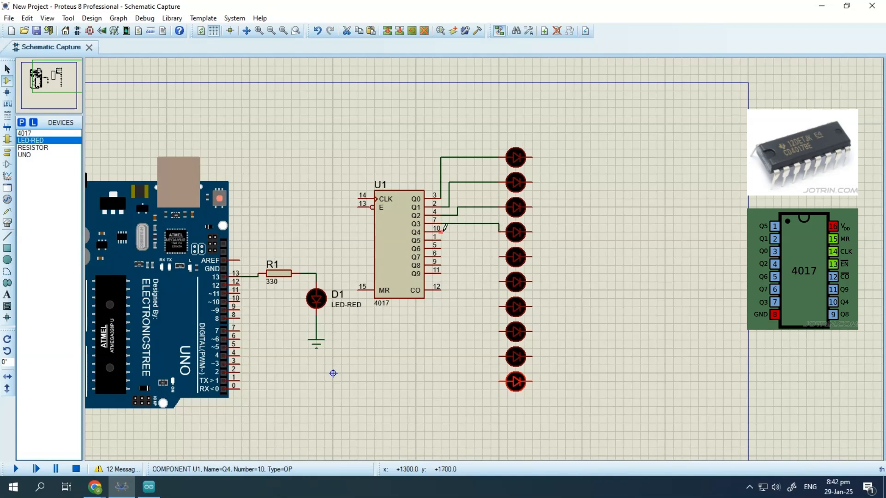
Step: Wire the 4017 outputs Q4, Q5 and Q6 to the anodes of the fifth, sixth and seventh LEDs
left_click(442, 232)
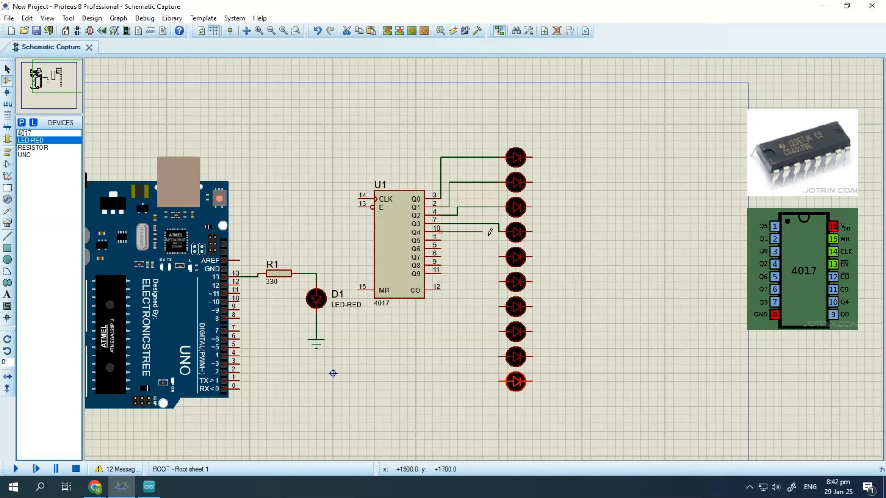
left_click(500, 257)
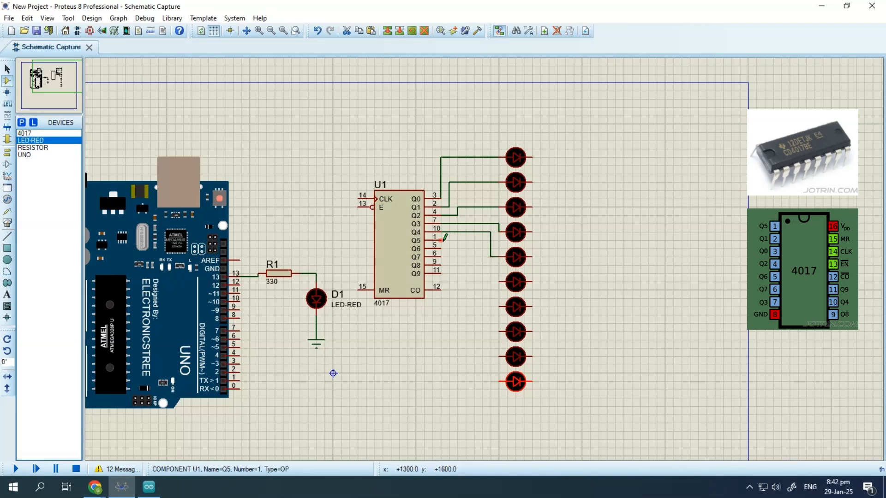
left_click(442, 240)
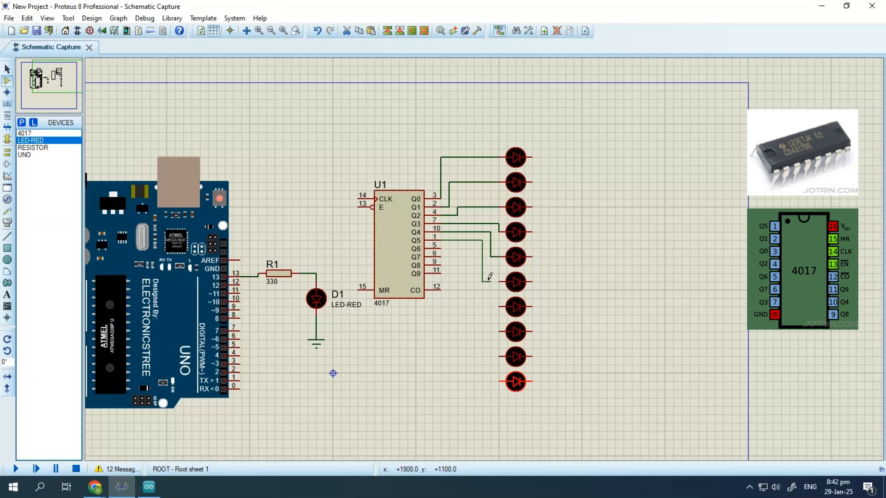
left_click(500, 282)
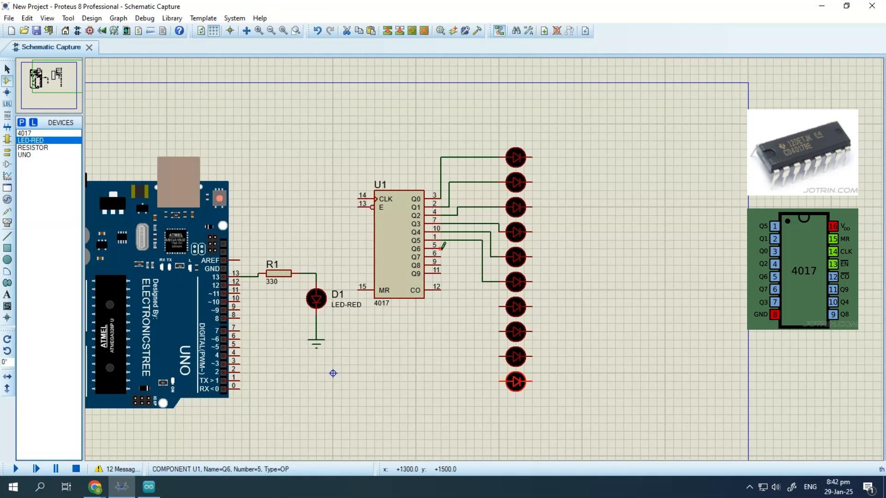
left_click(441, 249)
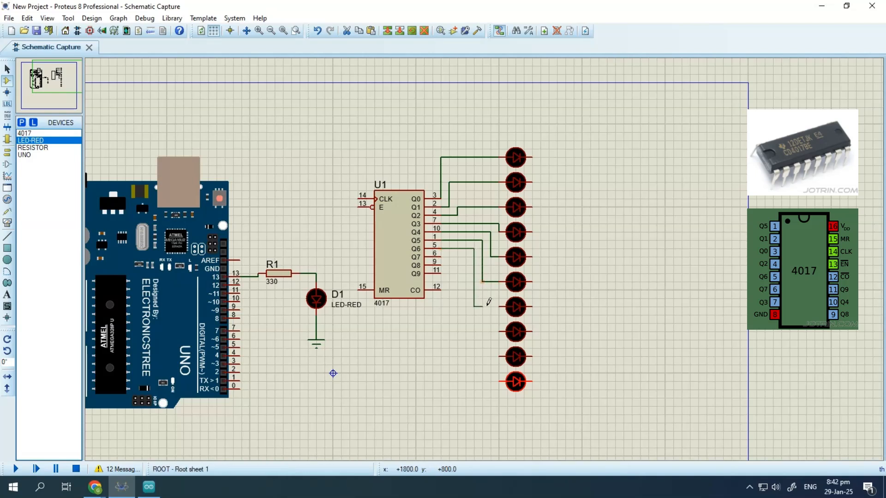
left_click(500, 307)
Step: Wire the 4017 outputs Q7, Q8 and Q9 to the anodes of the eighth, ninth and tenth LEDs
left_click(500, 332)
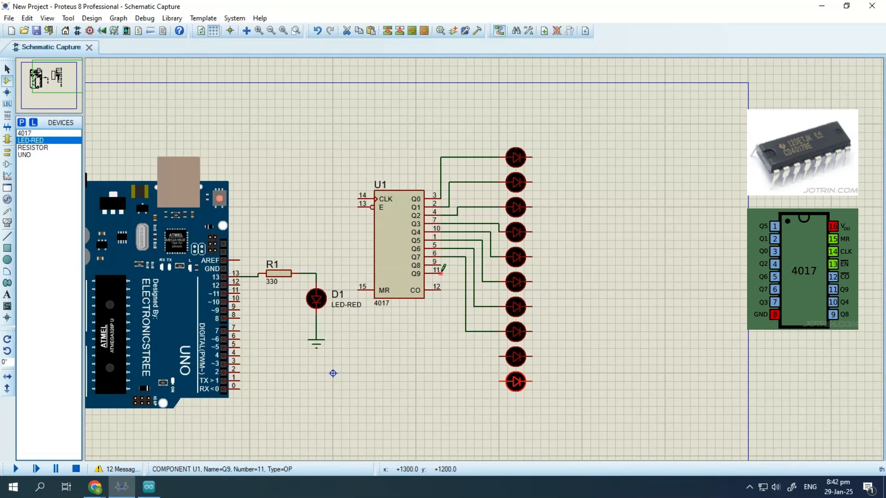
left_click(443, 264)
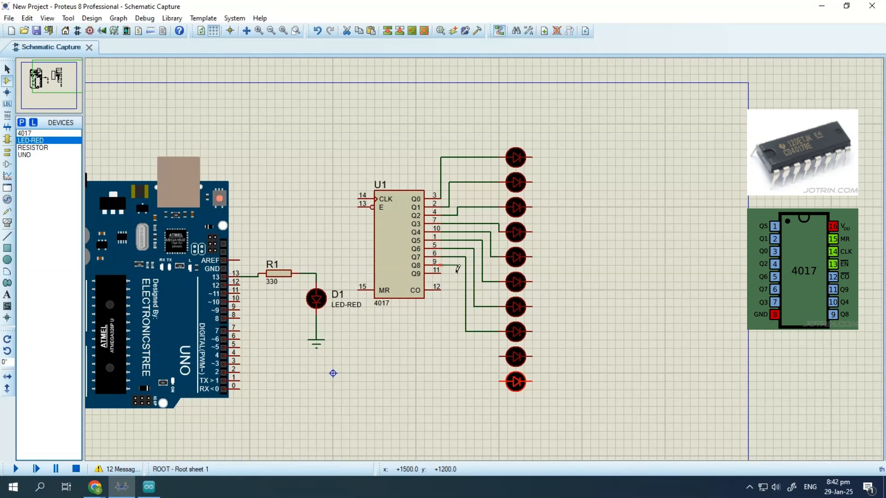
left_click(501, 356)
left_click(501, 381)
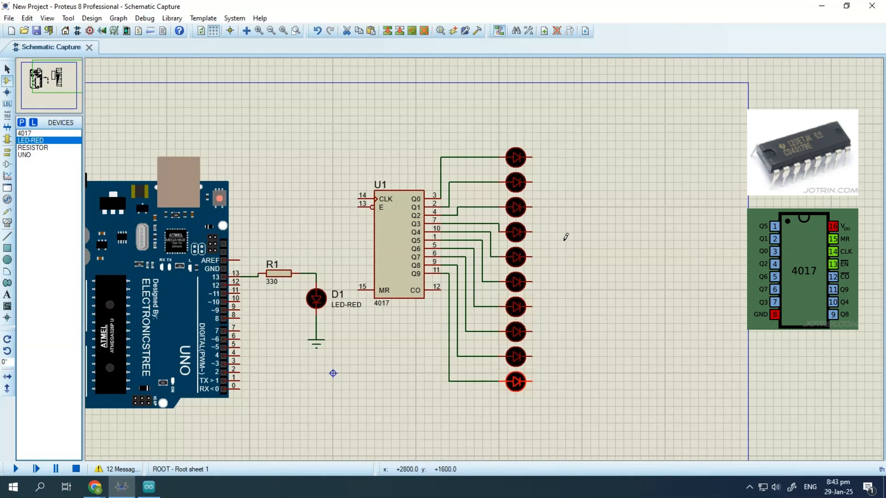
Step: Join the cathodes of all ten LEDs with one common vertical wire
left_click(532, 158)
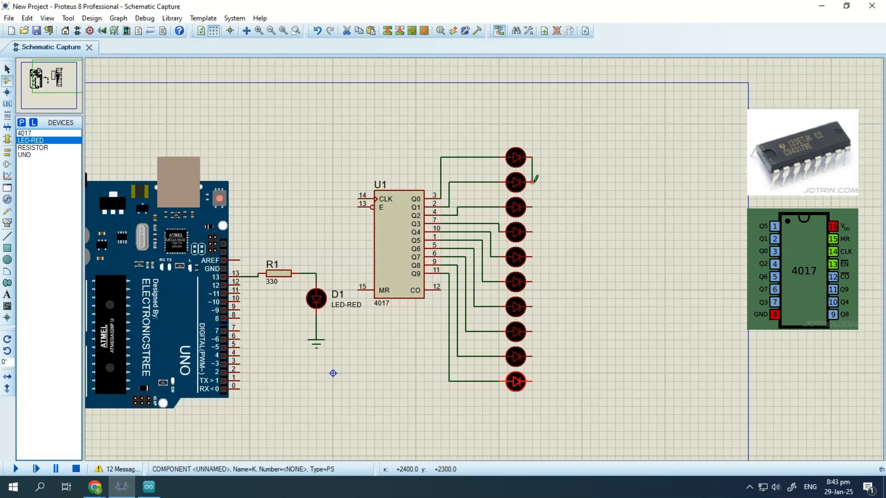
left_click(532, 182)
left_click(532, 183)
left_click(532, 232)
left_click(533, 280)
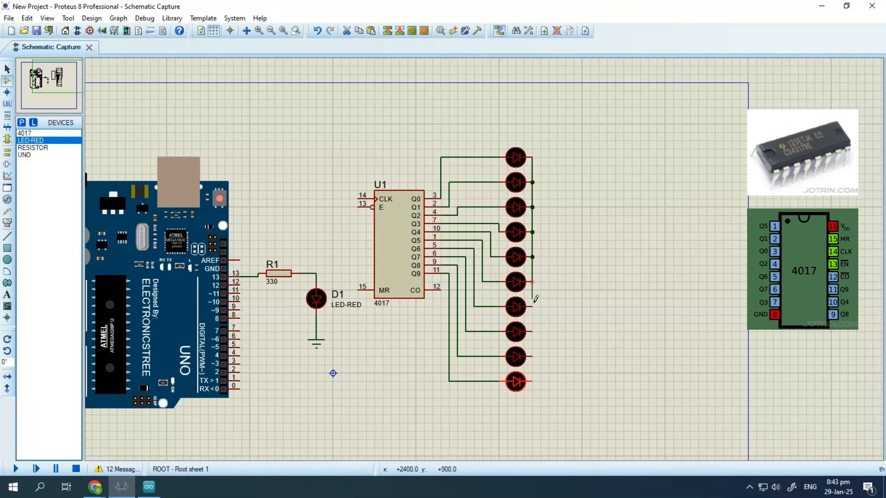
left_click(533, 306)
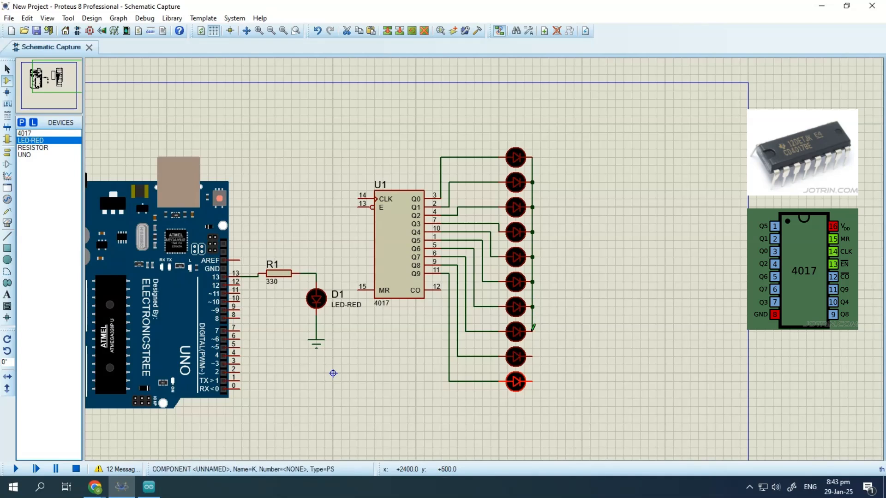
left_click(533, 331)
left_click(533, 356)
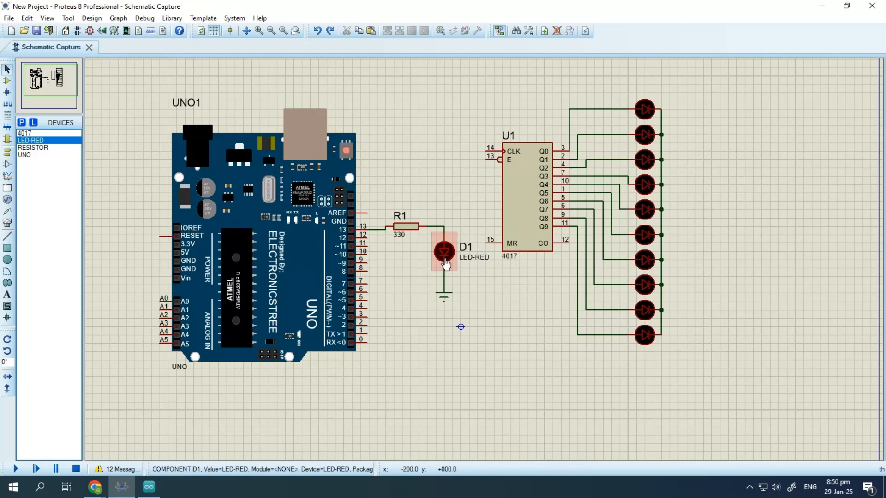
Step: Delete LED D1 and move its ground terminal below the LED column, wired to the common cathode line
left_click(446, 264)
key("Delete")
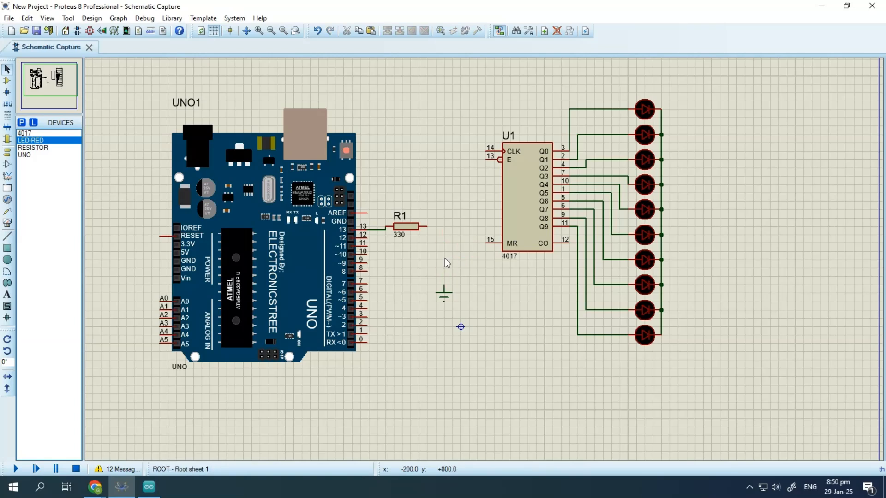
left_click(445, 293)
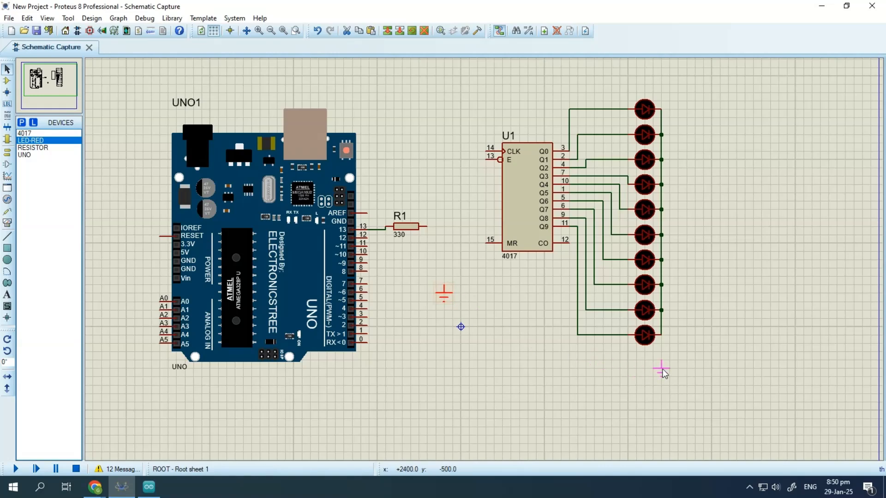
left_click_drag(663, 372, 662, 372)
left_click(661, 362)
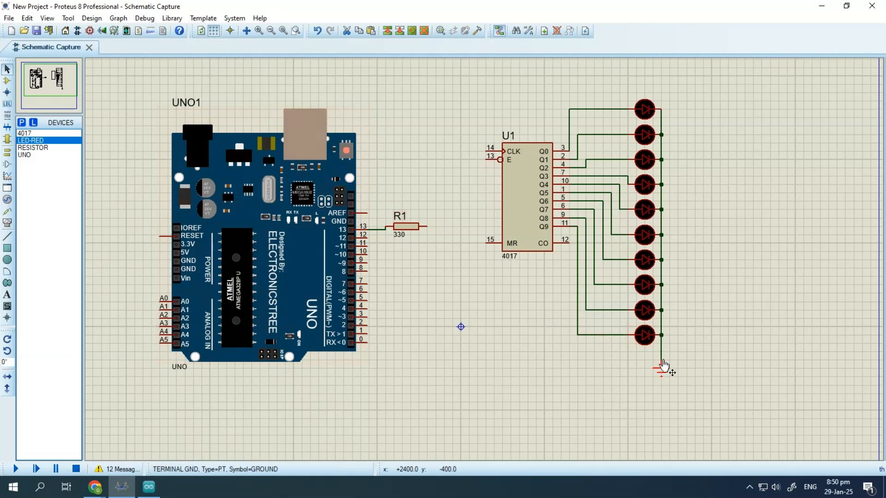
Step: Wire the free end of R1 to the 4017's CLK pin and connect its E pin to a new ground terminal
left_click(427, 226)
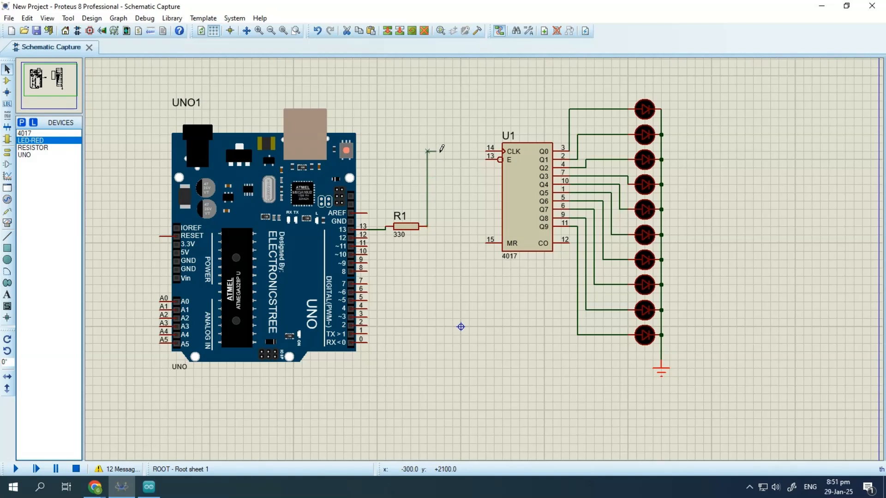
left_click(486, 151)
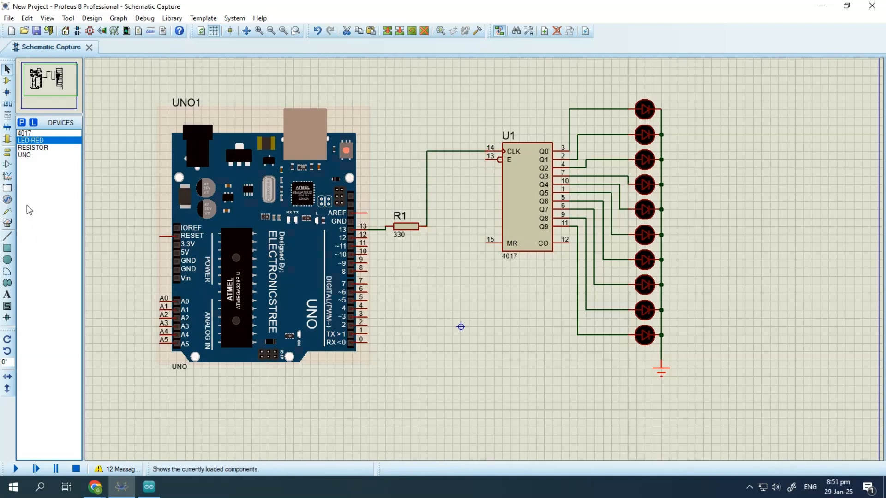
left_click(7, 152)
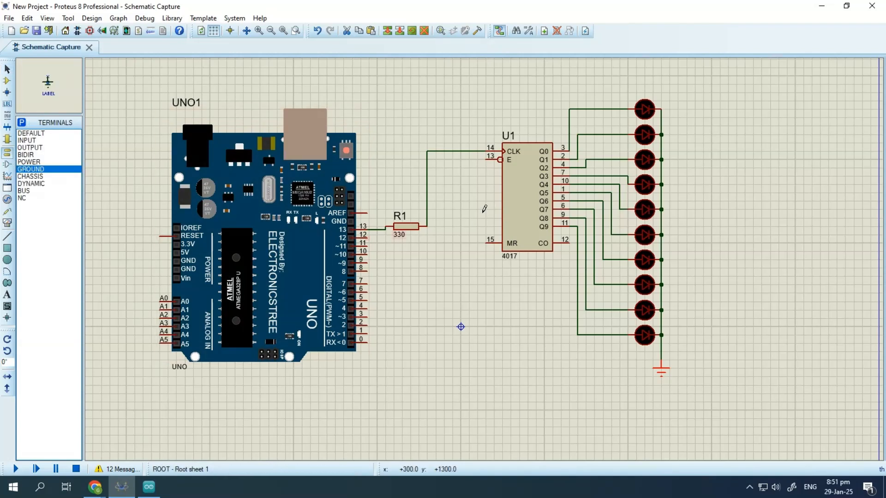
left_click(476, 203)
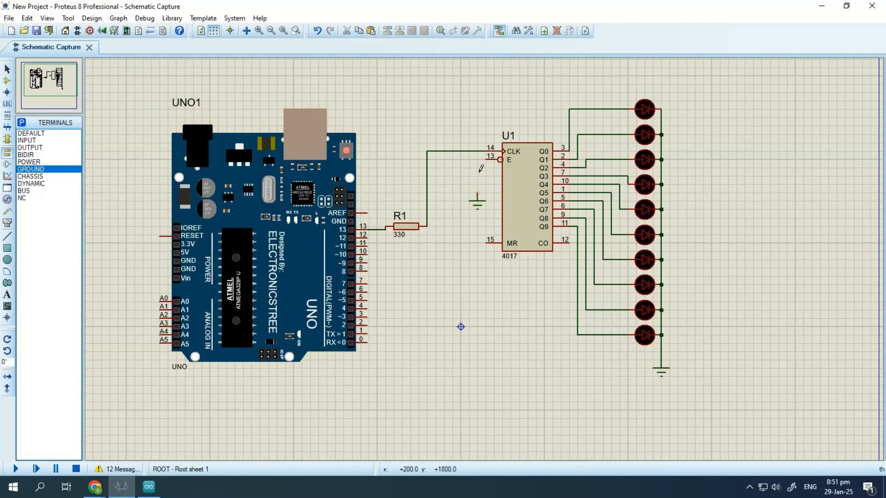
left_click(488, 160)
left_click(477, 194)
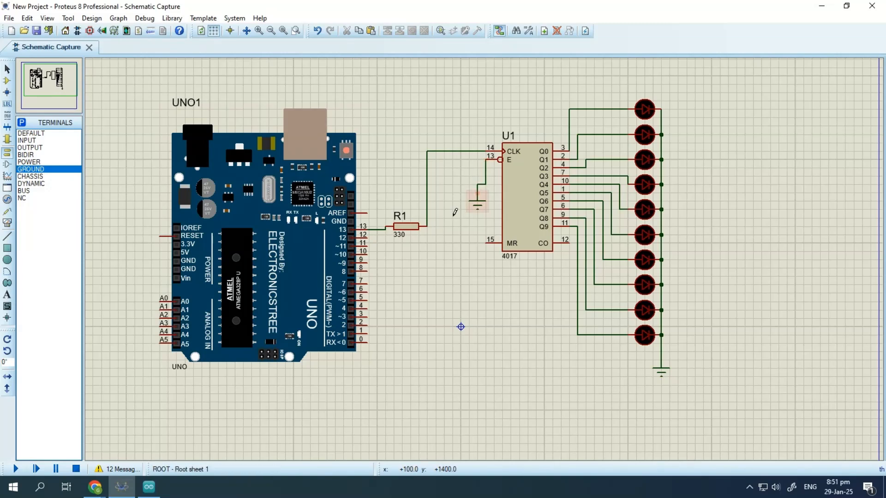
Step: Run the circuit simulation
left_click(16, 470)
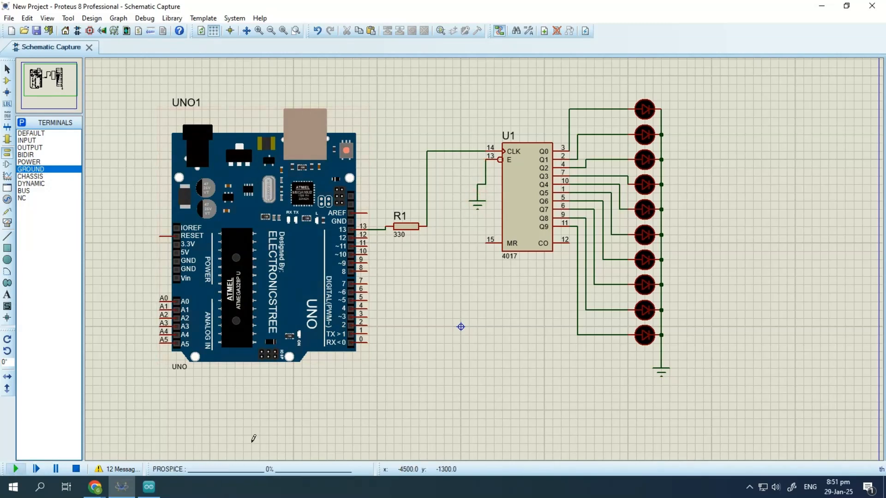